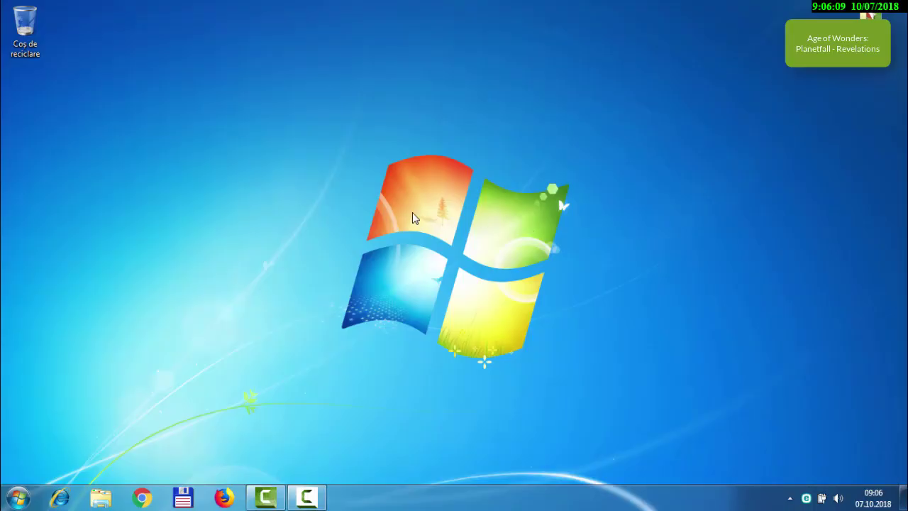
# Open the NVIDIA Control Panel, set the image settings preference to emphasize Performance, and apply the change
pyautogui.rightClick(412, 213)
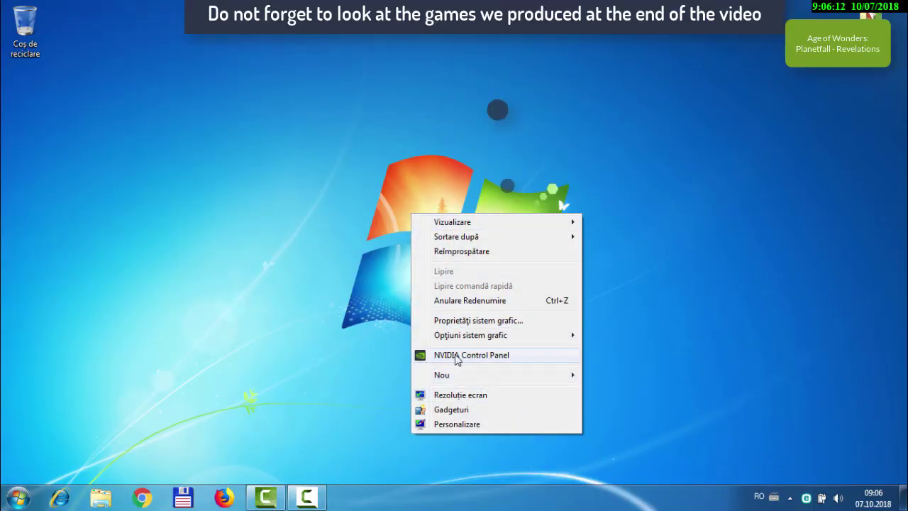
pyautogui.click(515, 358)
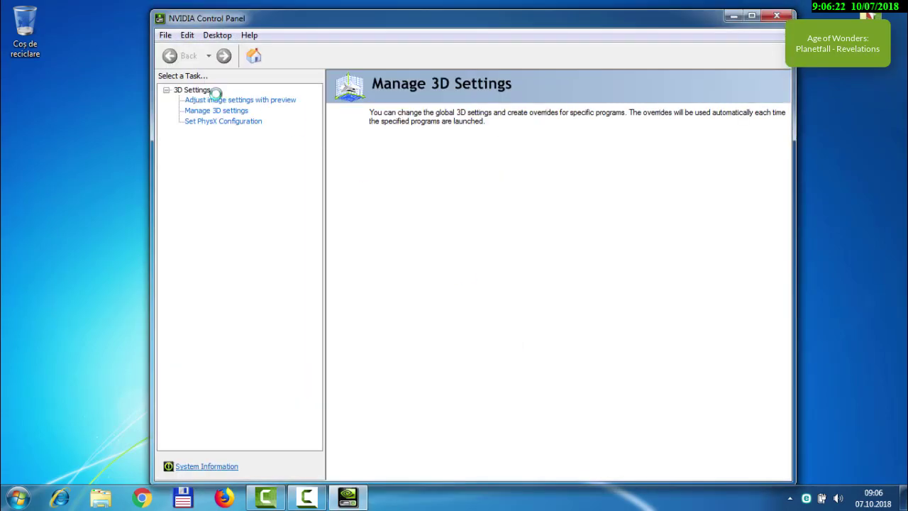
pyautogui.click(225, 100)
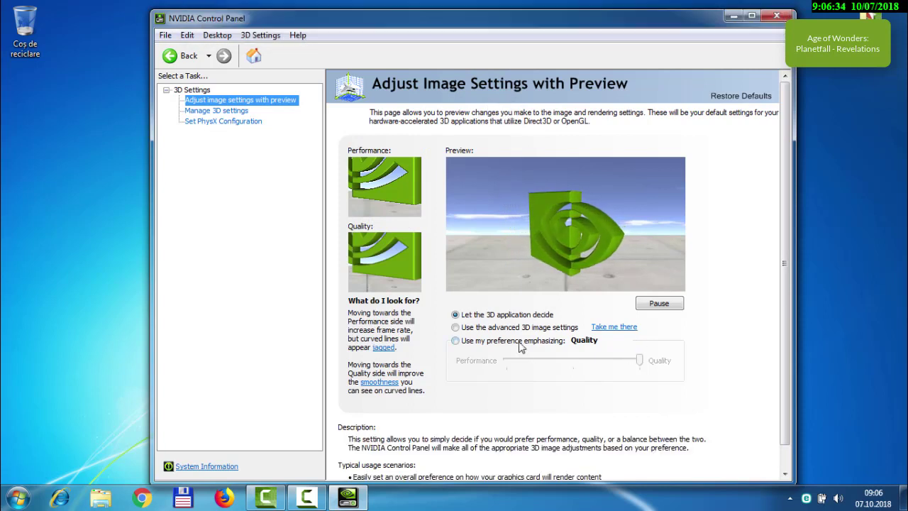
pyautogui.click(496, 341)
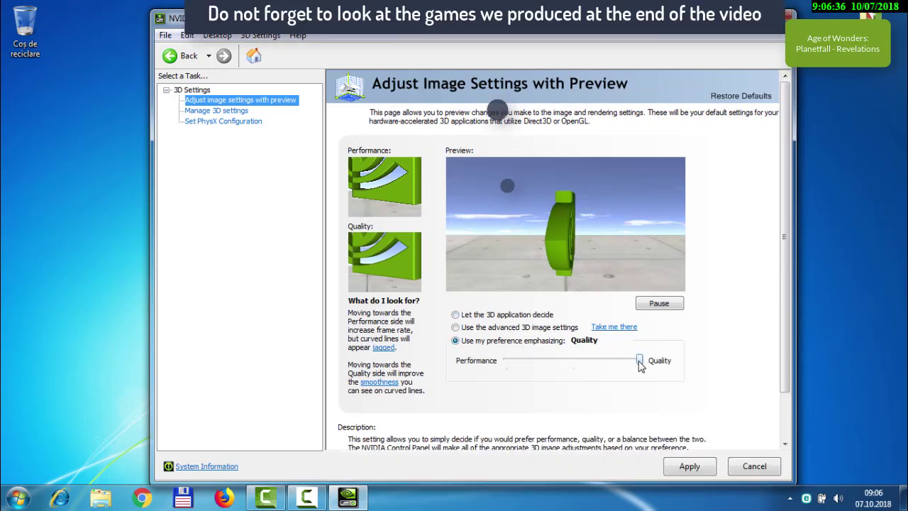
pyautogui.moveTo(640, 362); pyautogui.dragTo(511, 373)
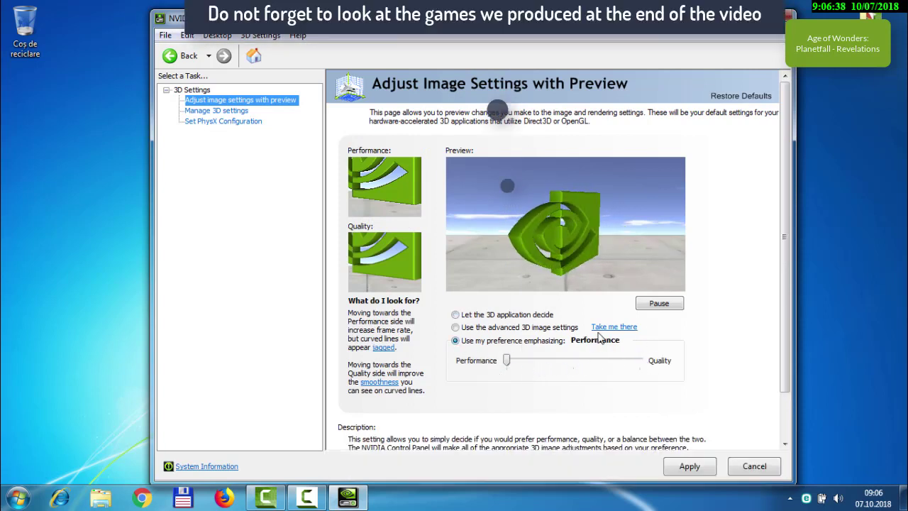
pyautogui.click(689, 466)
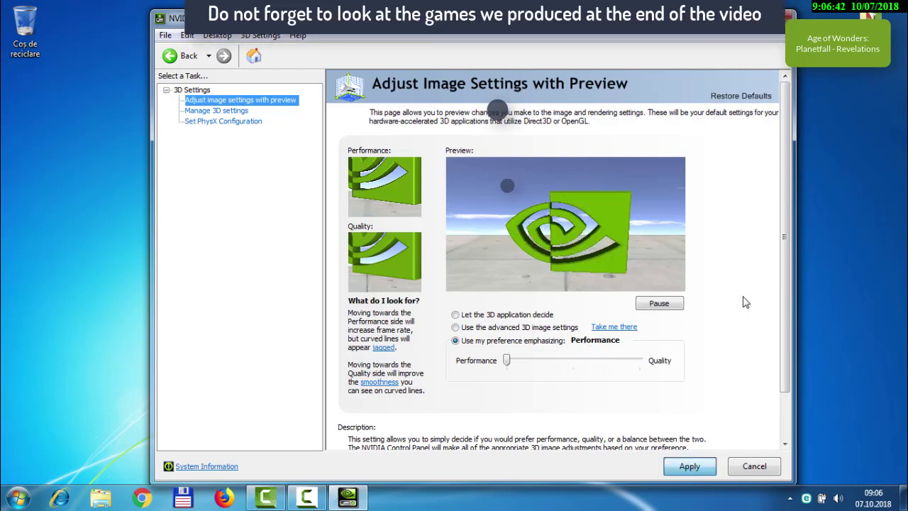
pyautogui.scroll(-2, 784, 290)
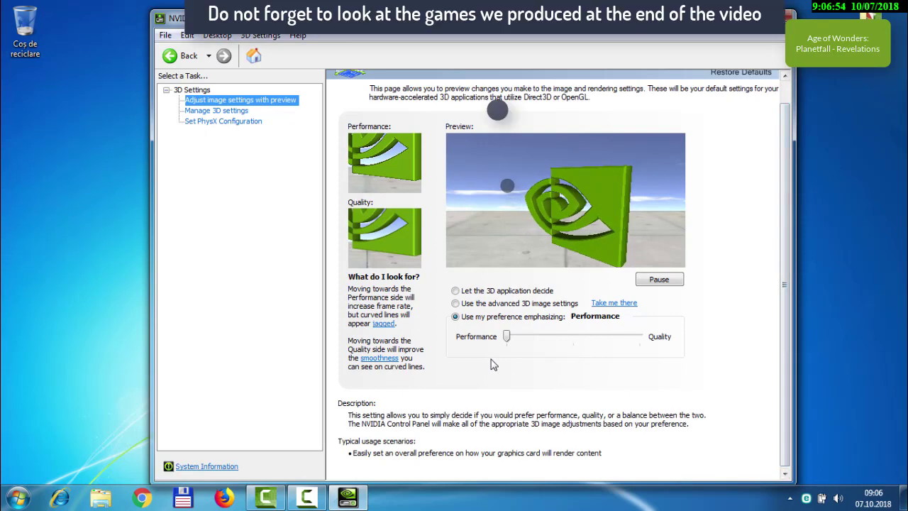
pyautogui.scroll(2, 494, 364)
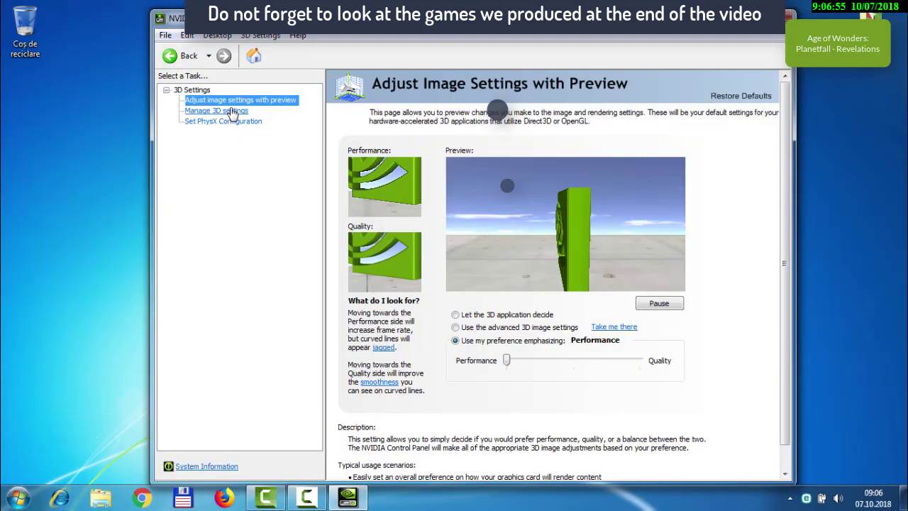
# In the global 3D settings, keep Auto-select as the preferred graphics processor and set Ambient Occlusion to Off
pyautogui.click(216, 111)
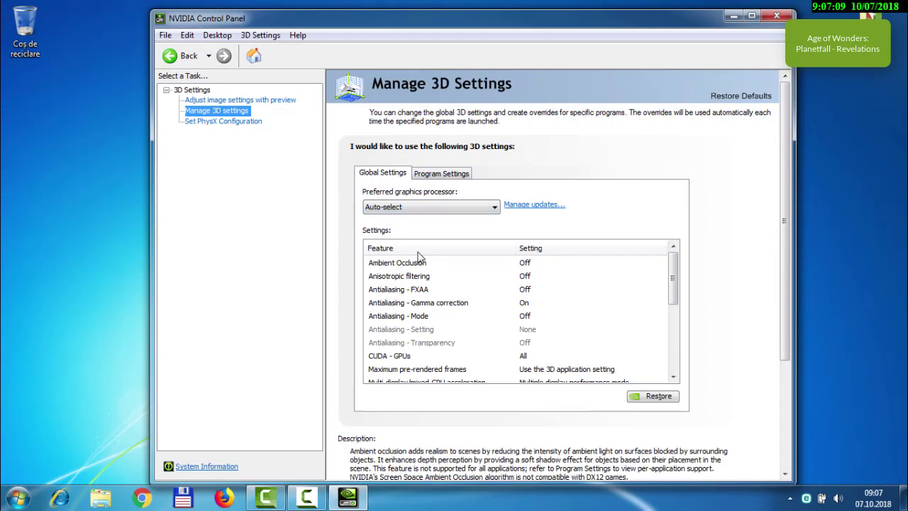
pyautogui.click(441, 206)
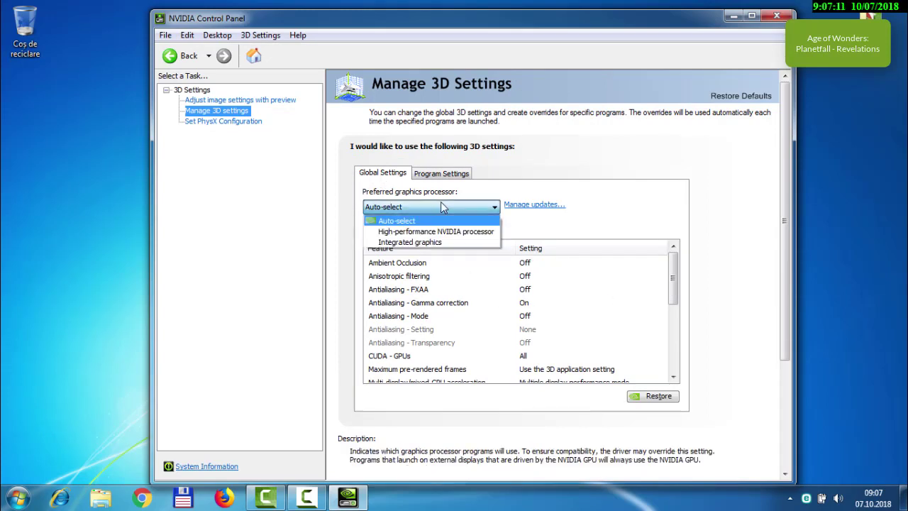
pyautogui.click(441, 202)
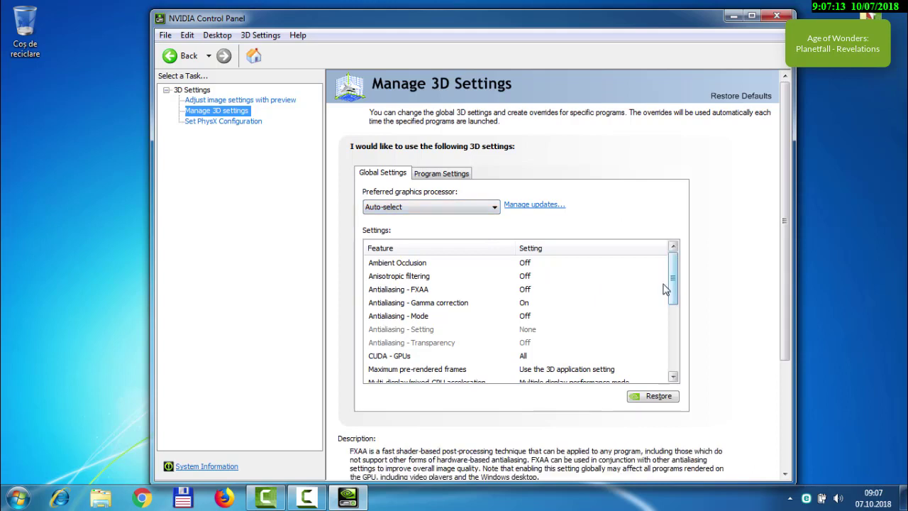
pyautogui.click(617, 262)
pyautogui.click(619, 262)
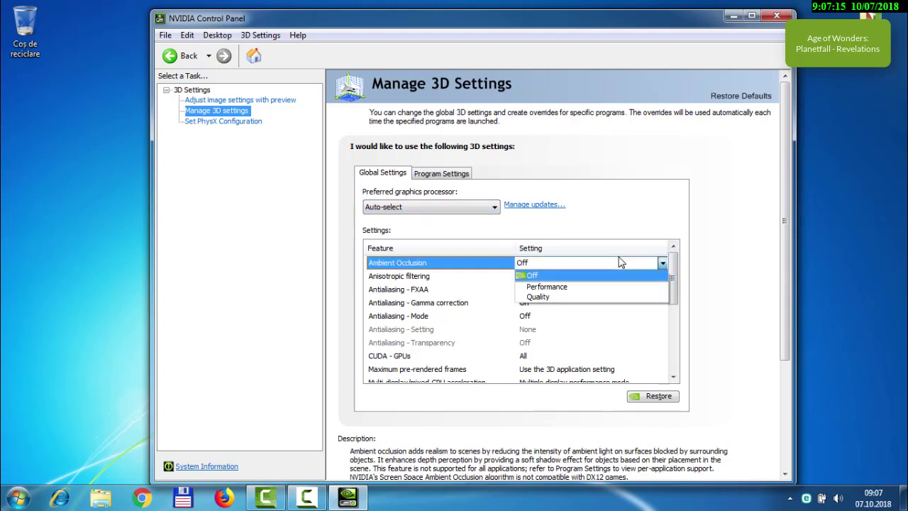
pyautogui.click(601, 275)
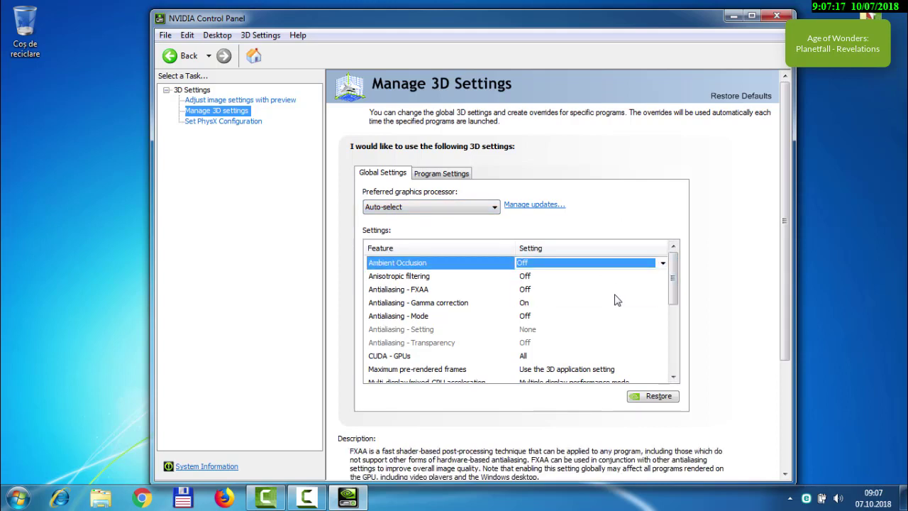
# Set the global power management mode to Prefer maximum performance and Vertical sync to Off
pyautogui.moveTo(671, 293); pyautogui.dragTo(675, 328)
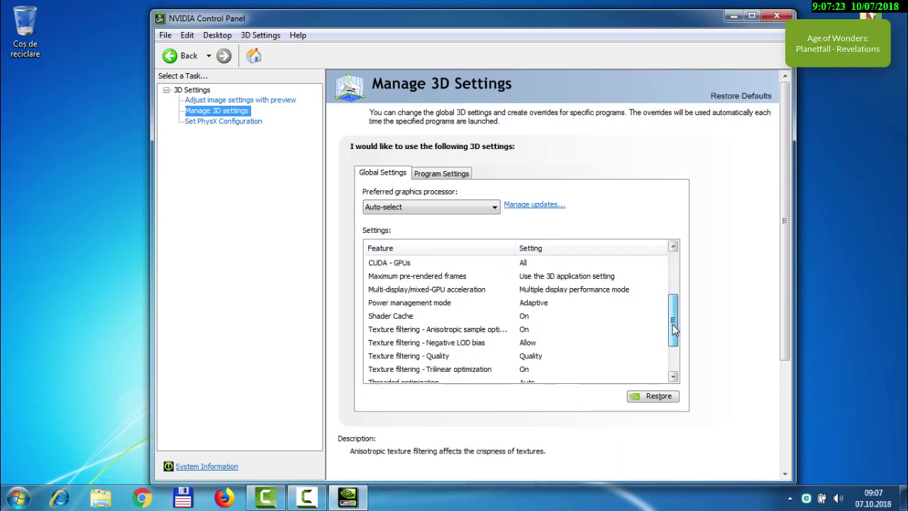
pyautogui.click(585, 303)
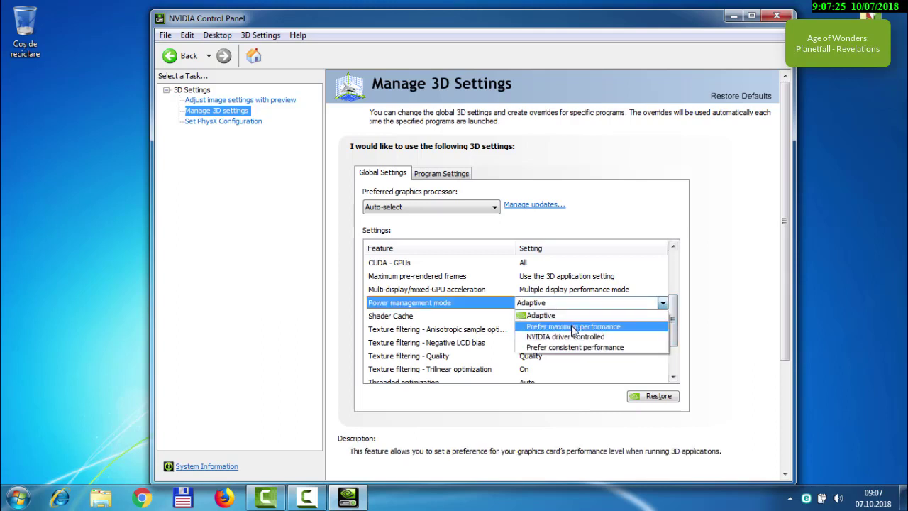
pyautogui.click(552, 328)
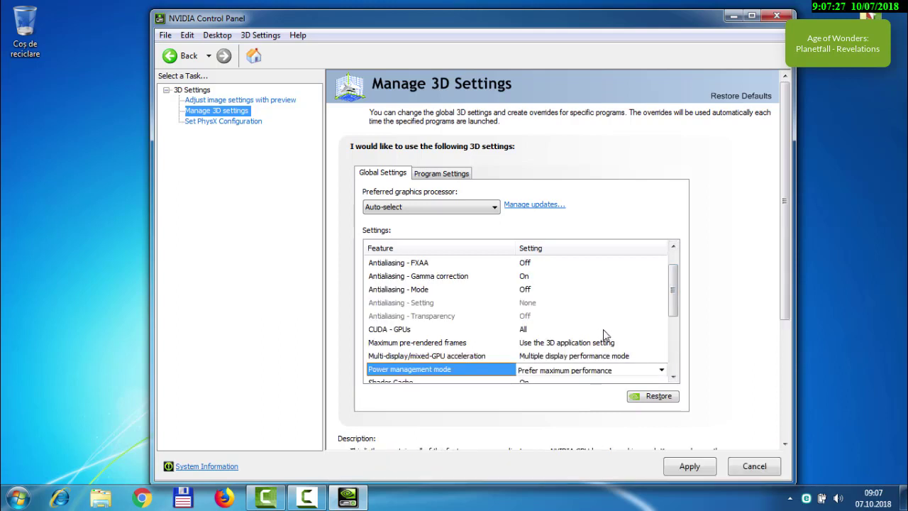
pyautogui.moveTo(675, 304); pyautogui.dragTo(672, 358)
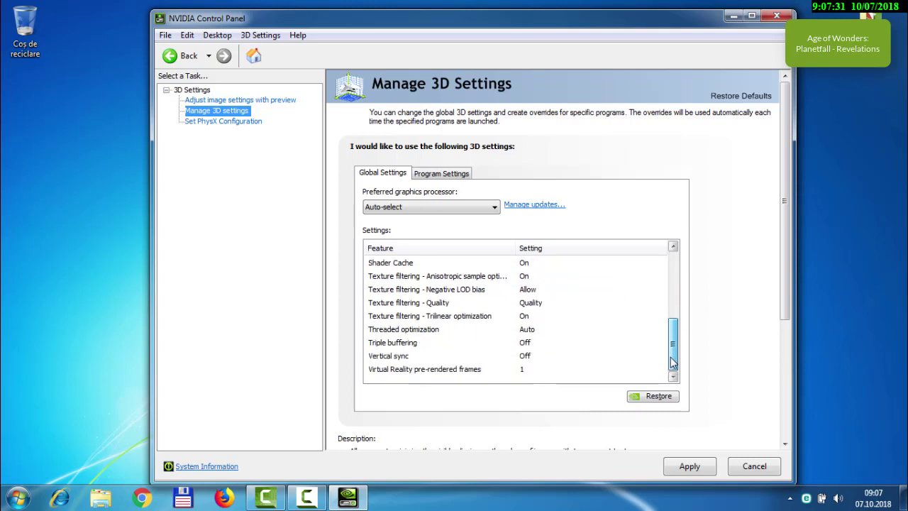
pyautogui.click(522, 356)
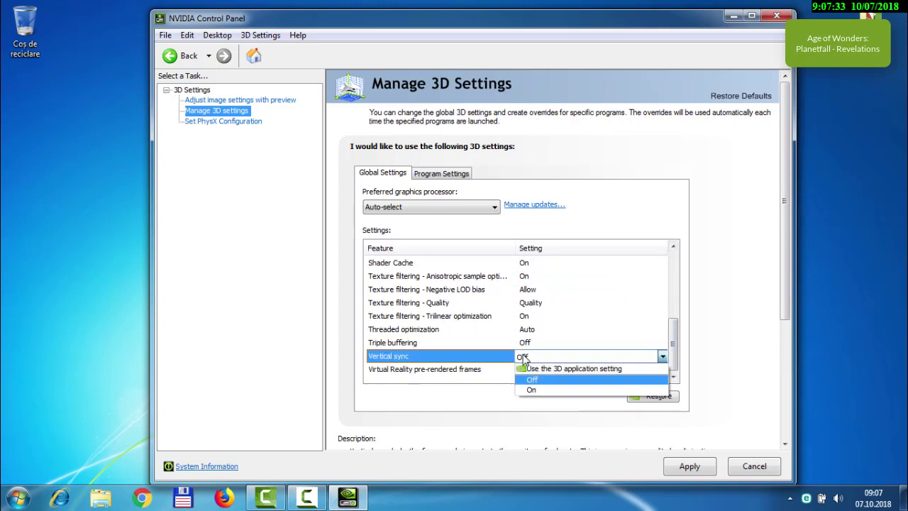
pyautogui.click(534, 380)
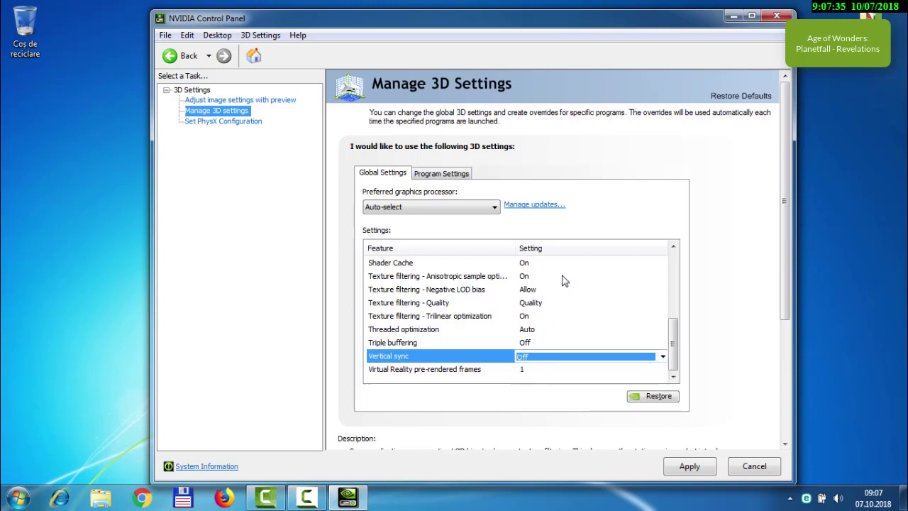
# Set Texture filtering - Quality to High performance, review the global feature list, and apply the settings
pyautogui.click(544, 305)
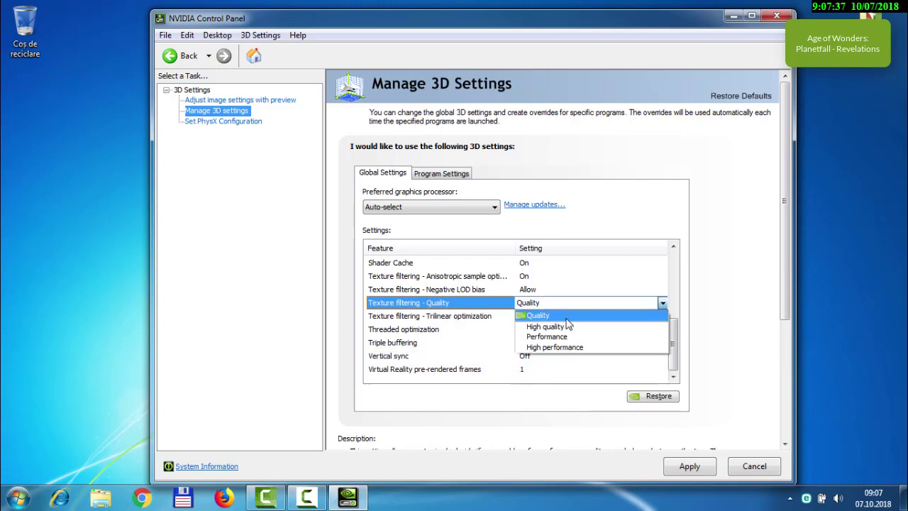
pyautogui.click(538, 347)
pyautogui.scroll(2, 429, 312)
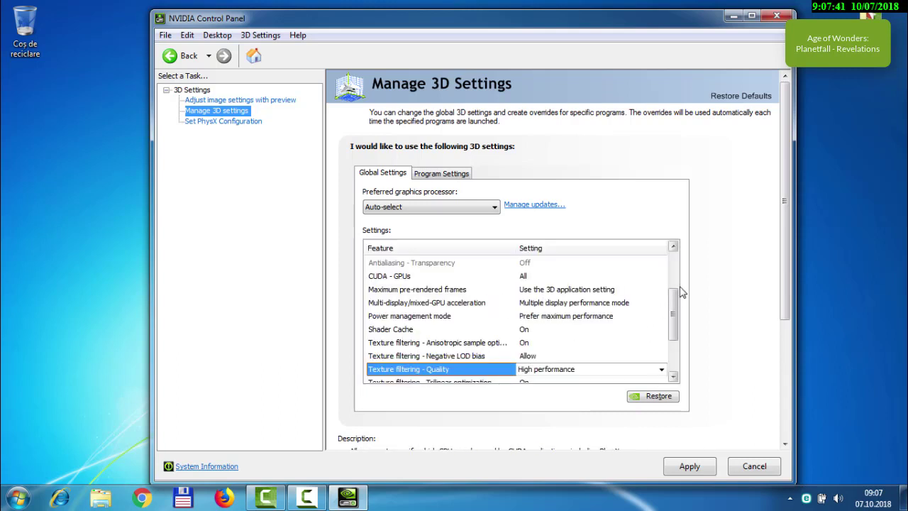
pyautogui.moveTo(674, 299)
pyautogui.mouseDown()
pyautogui.moveTo(676, 341)
pyautogui.moveTo(677, 256)
pyautogui.mouseUp()
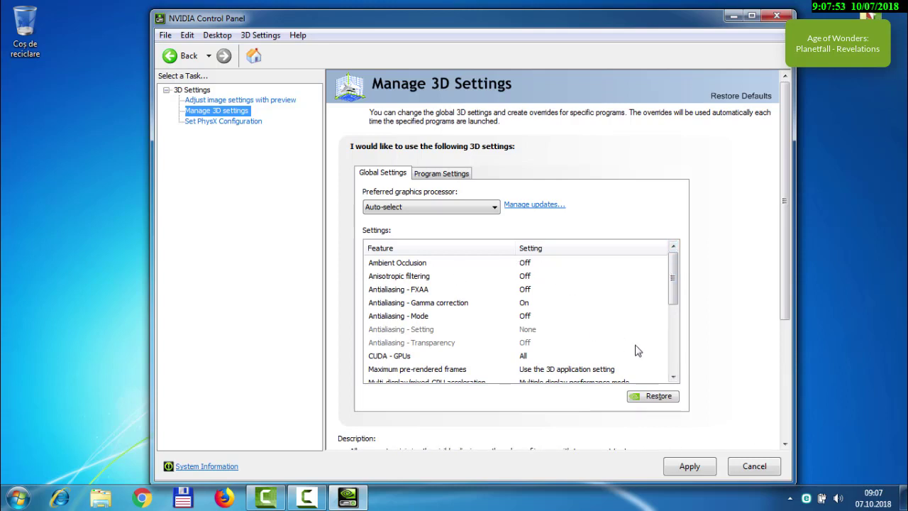
pyautogui.moveTo(673, 285); pyautogui.dragTo(677, 364)
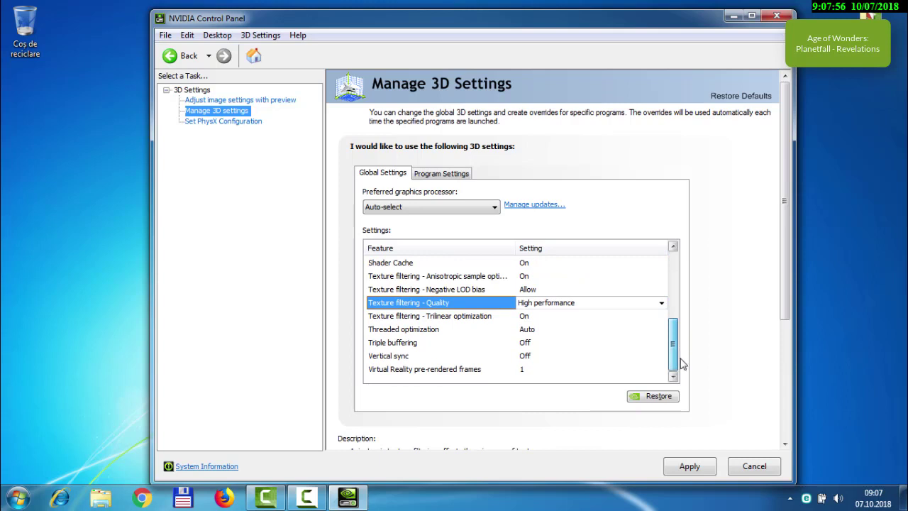
pyautogui.click(694, 467)
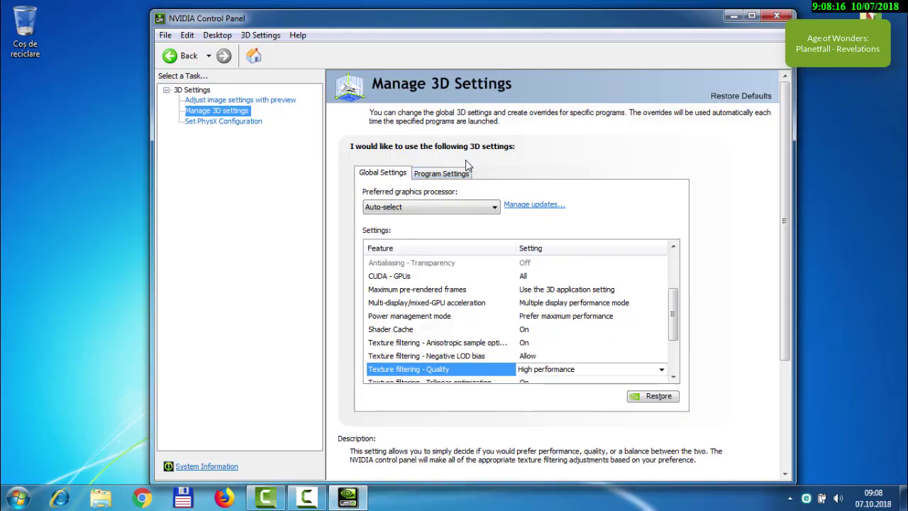
# Add the GAME application from DESIRED GAME FOLDER in Documents to the program-specific 3D settings
pyautogui.click(453, 174)
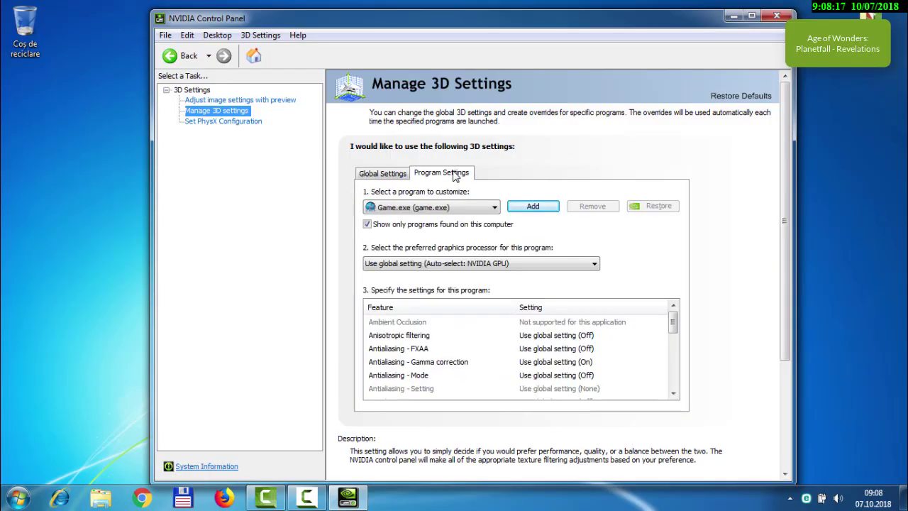
pyautogui.click(534, 206)
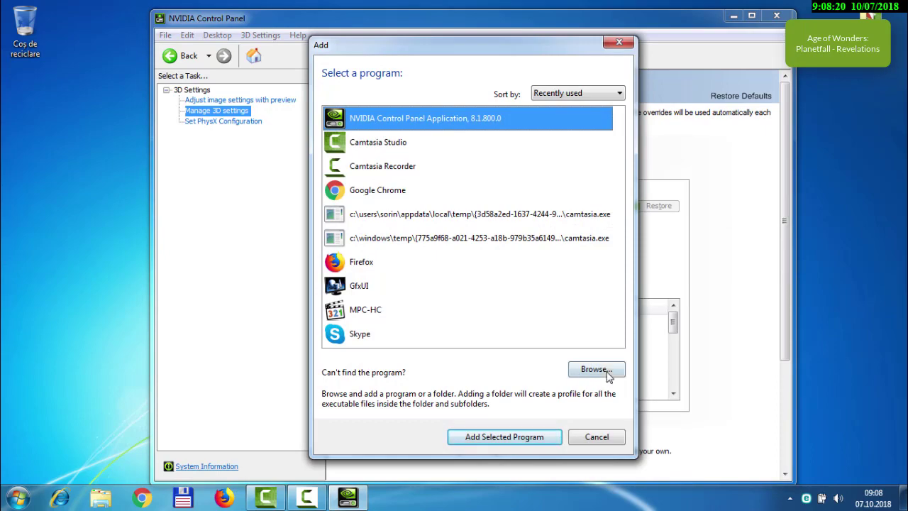
pyautogui.click(586, 381)
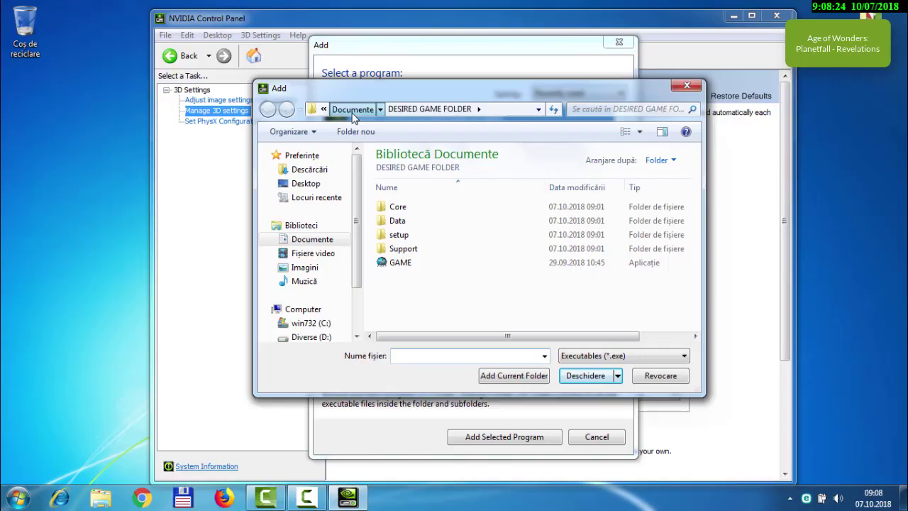
pyautogui.press('BackSpace')
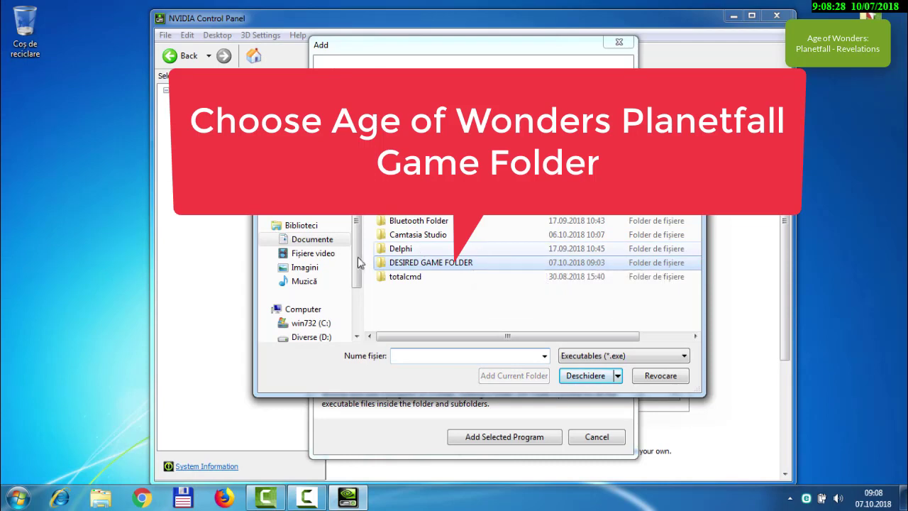
pyautogui.click(432, 266)
pyautogui.doubleClick(433, 264)
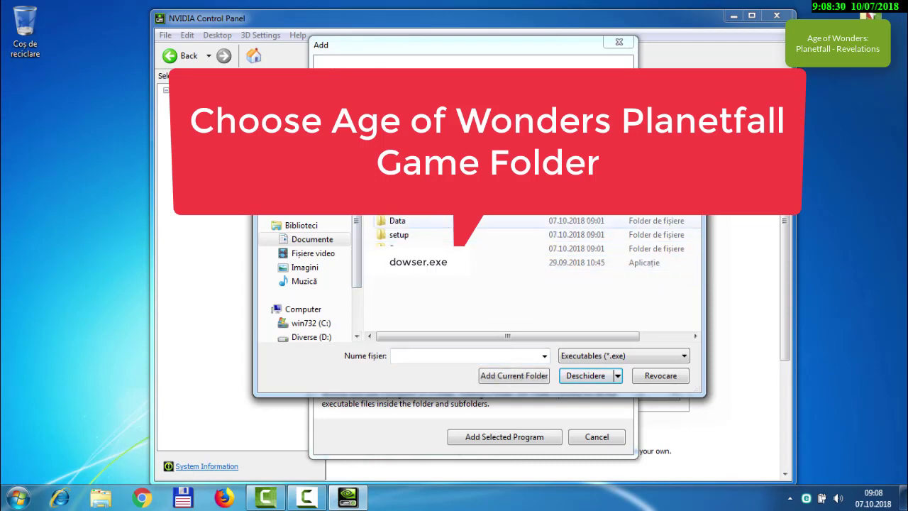
pyautogui.click(418, 261)
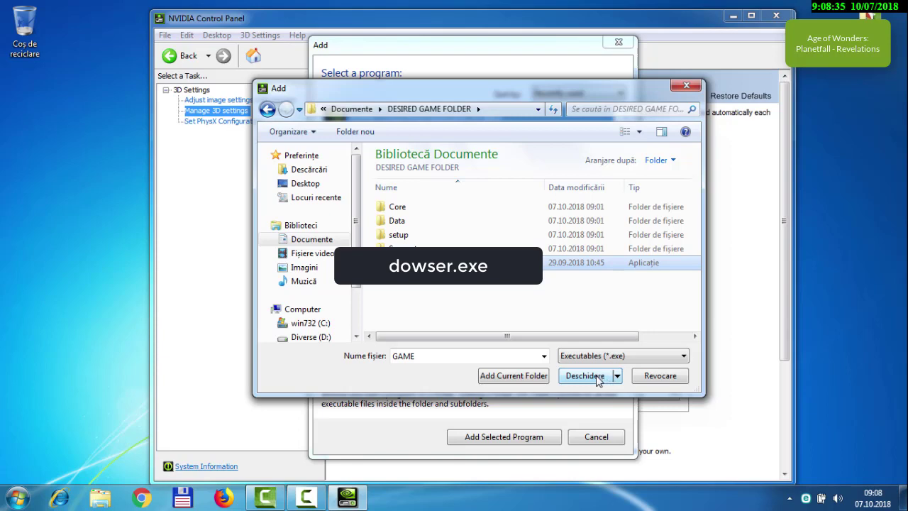
pyautogui.click(595, 376)
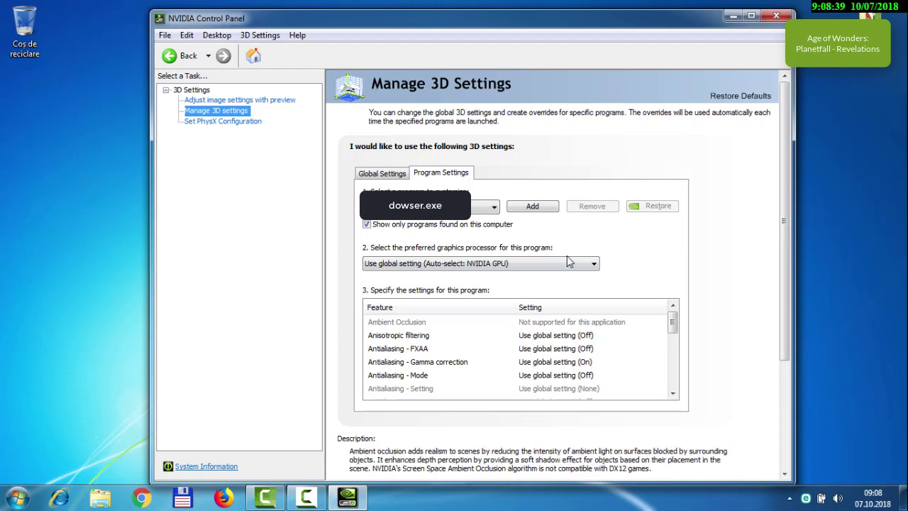
# For the added game program, choose the High-performance NVIDIA processor and set Power management mode to Prefer maximum performance
pyautogui.click(481, 263)
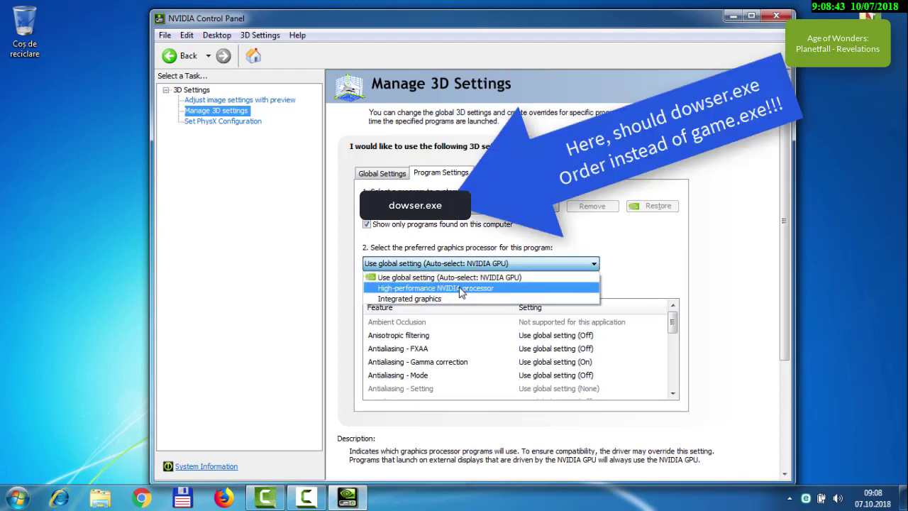
pyautogui.click(461, 289)
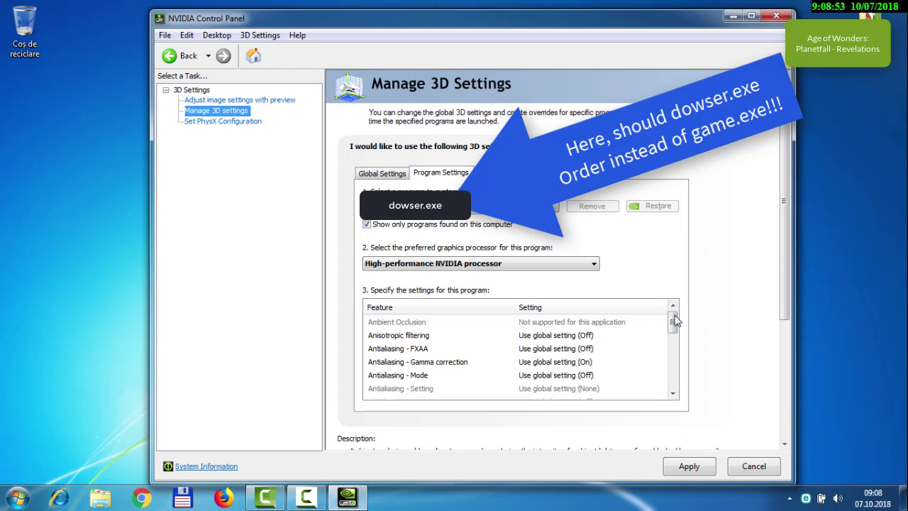
pyautogui.moveTo(674, 321); pyautogui.dragTo(675, 349)
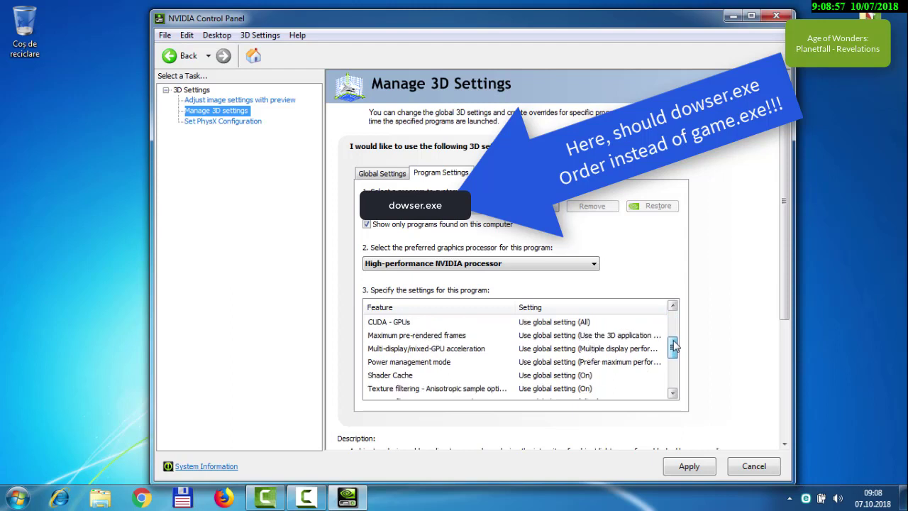
pyautogui.click(617, 362)
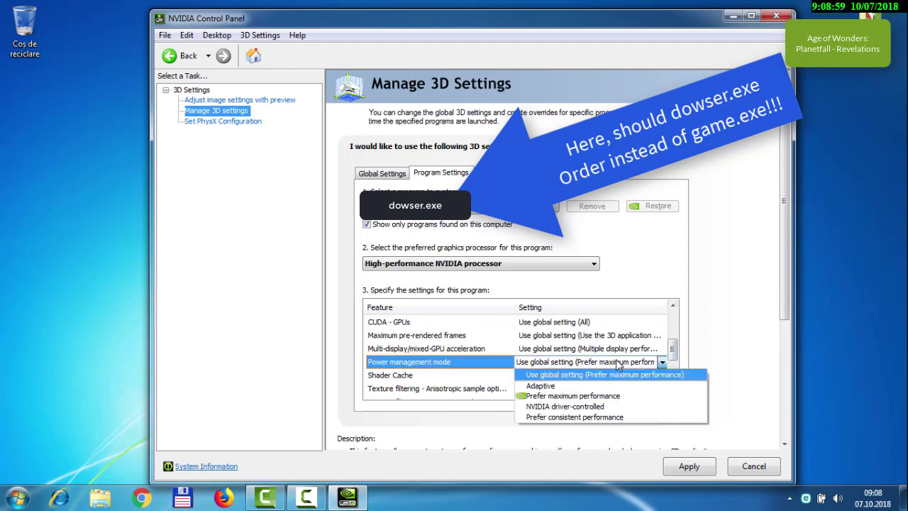
pyautogui.click(601, 396)
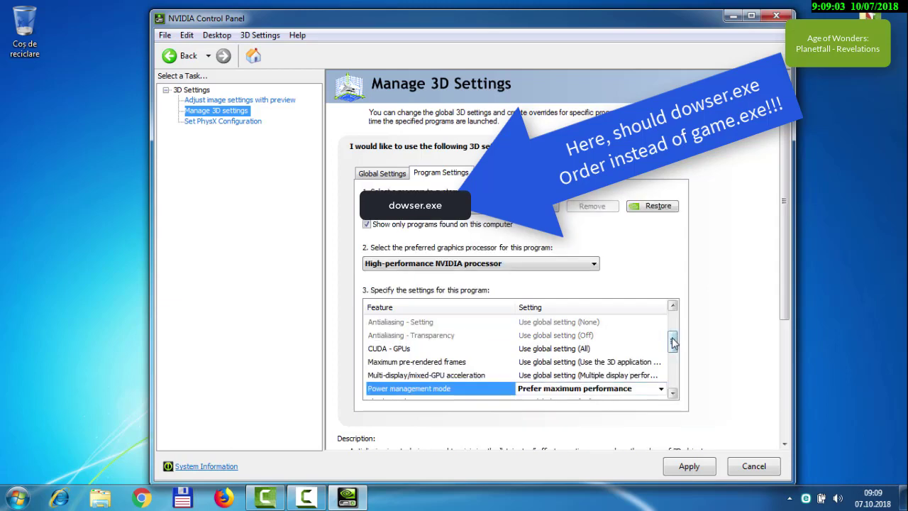
# Set Texture filtering - Quality to High performance in the game's program-specific settings
pyautogui.moveTo(674, 342); pyautogui.dragTo(673, 372)
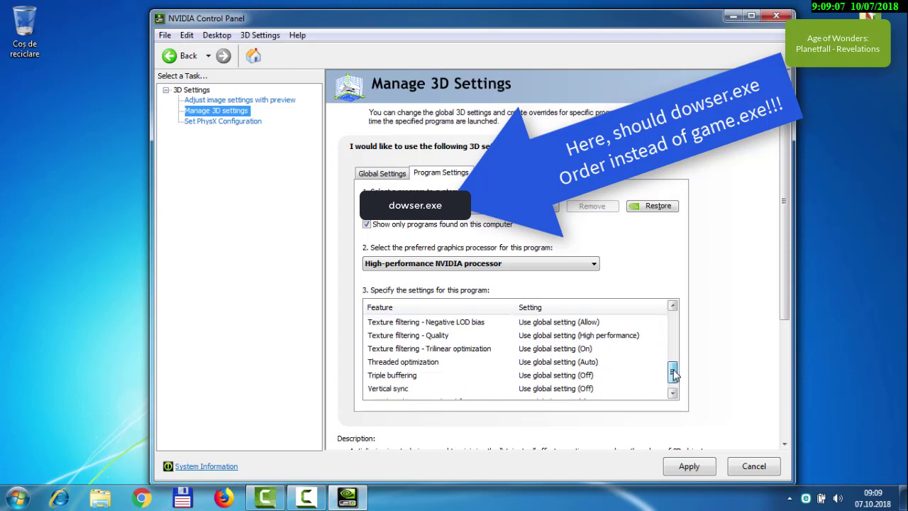
pyautogui.click(658, 336)
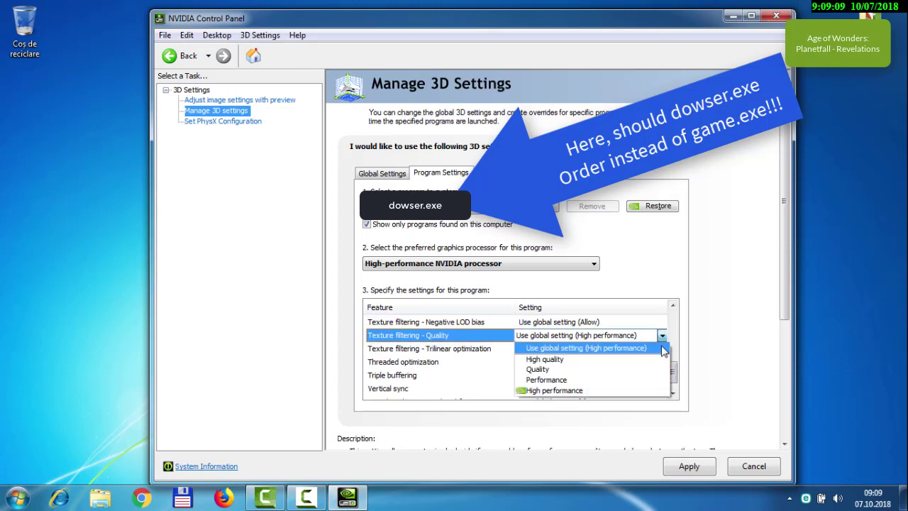
pyautogui.click(603, 390)
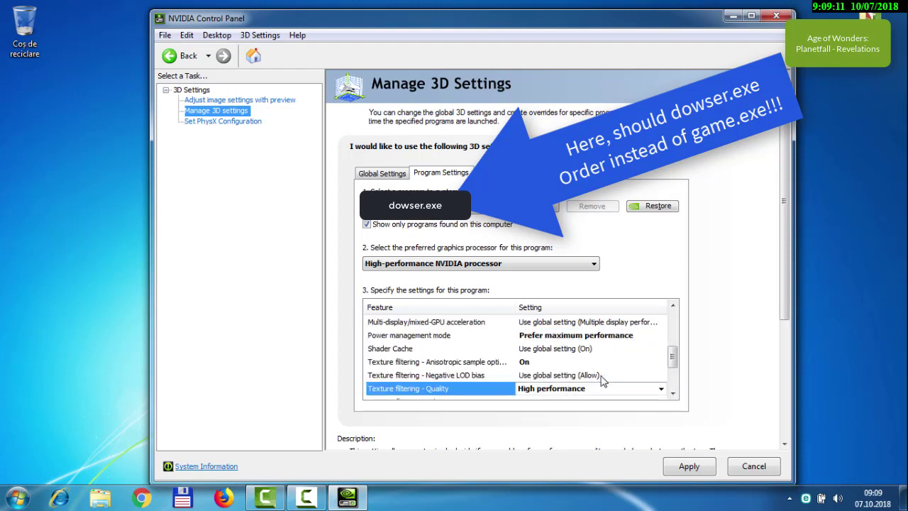
# Set the program's Texture filtering - Anisotropic sample optimization to Off and close NVIDIA Control Panel
pyautogui.moveTo(674, 357); pyautogui.dragTo(673, 379)
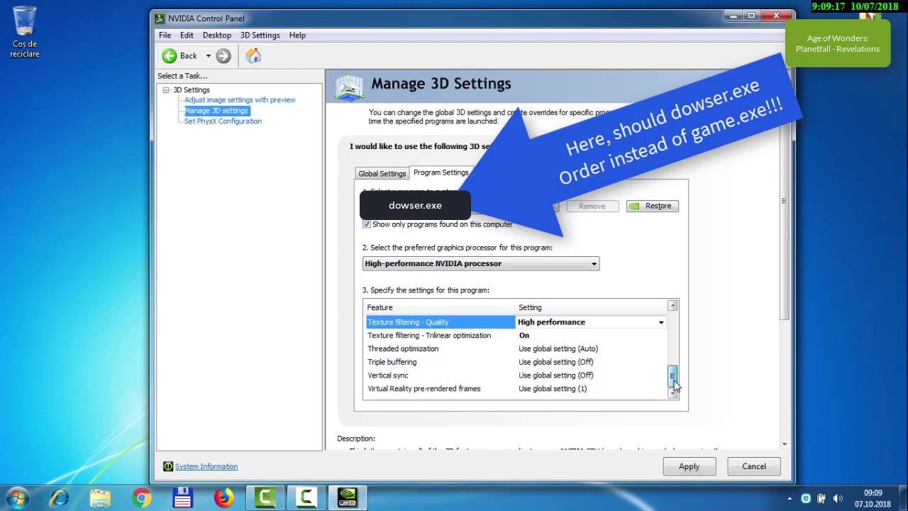
pyautogui.moveTo(674, 386); pyautogui.dragTo(674, 367)
pyautogui.moveTo(672, 363); pyautogui.dragTo(672, 358)
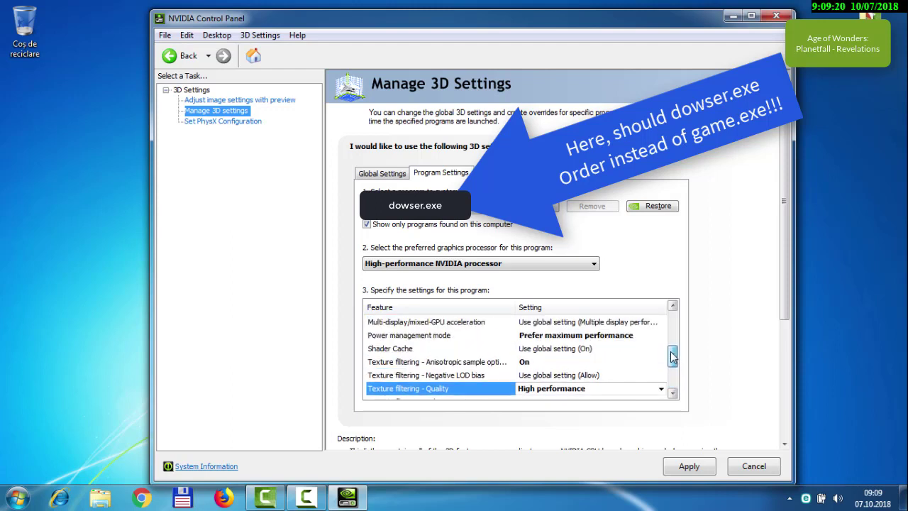
pyautogui.click(557, 363)
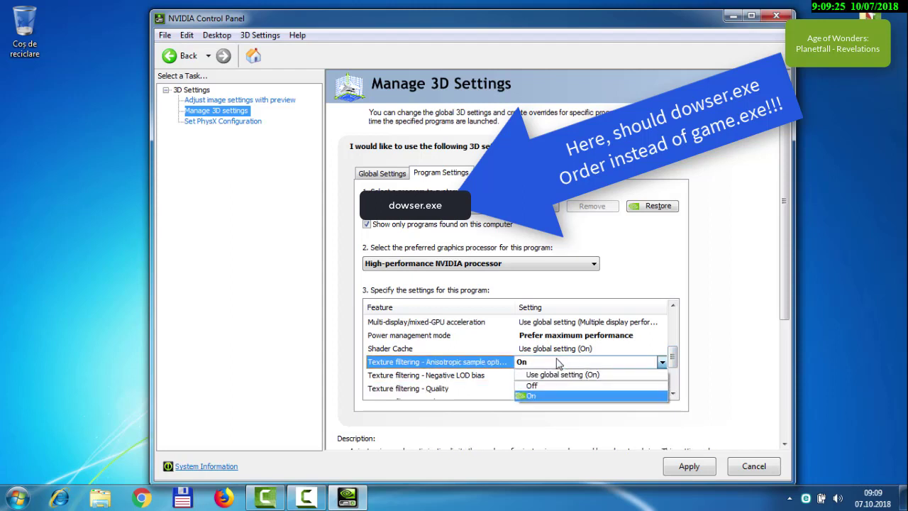
pyautogui.click(550, 386)
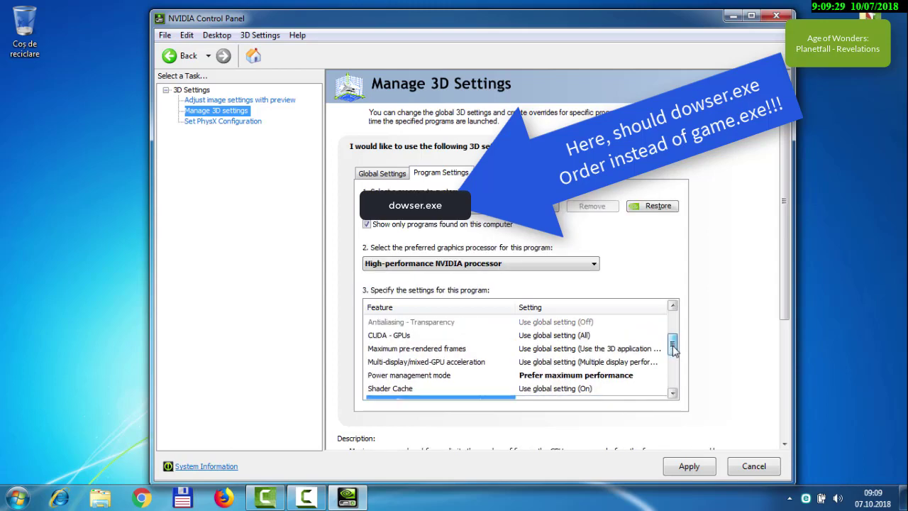
pyautogui.moveTo(672, 356); pyautogui.dragTo(673, 323)
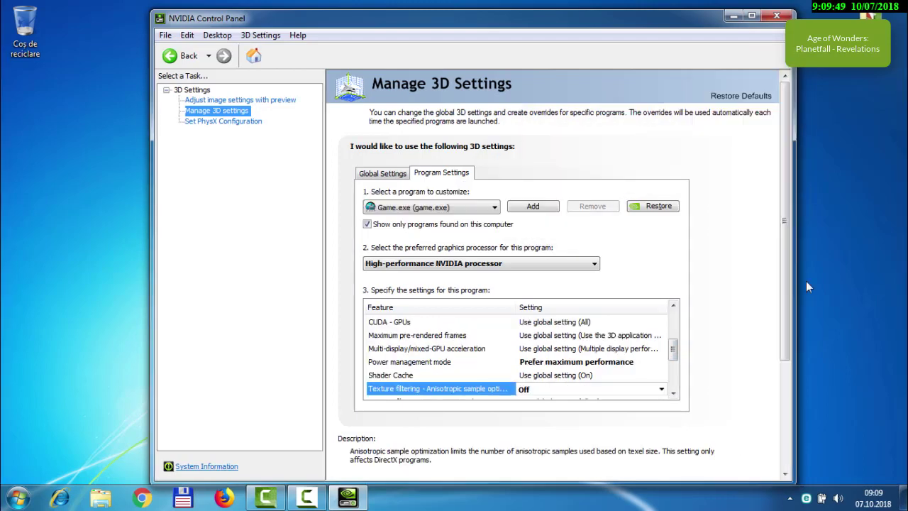
pyautogui.click(776, 16)
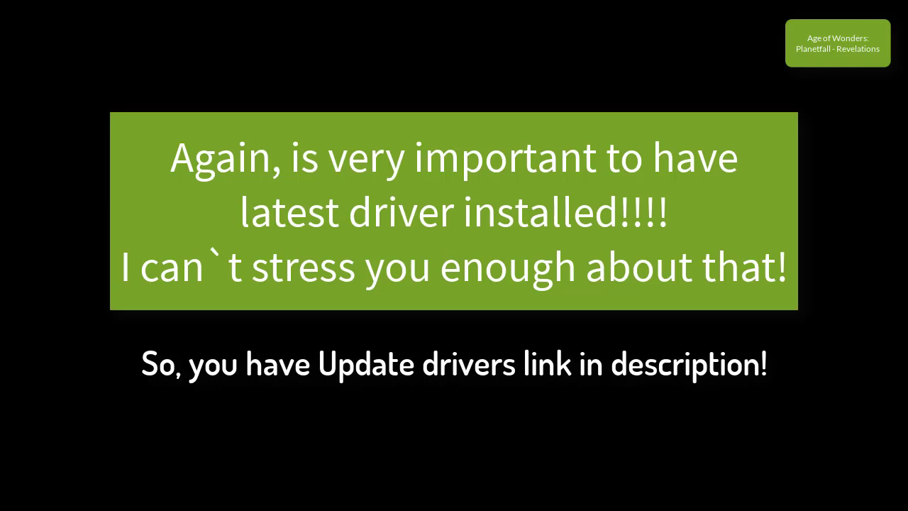
# Open AMD Radeon Settings from the desktop and go to its Gaming section
pyautogui.rightClick(379, 229)
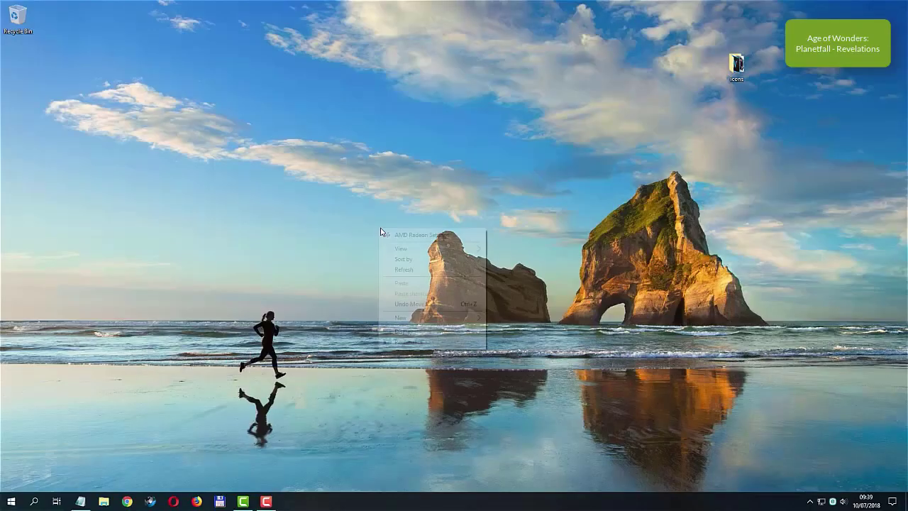
pyautogui.click(457, 240)
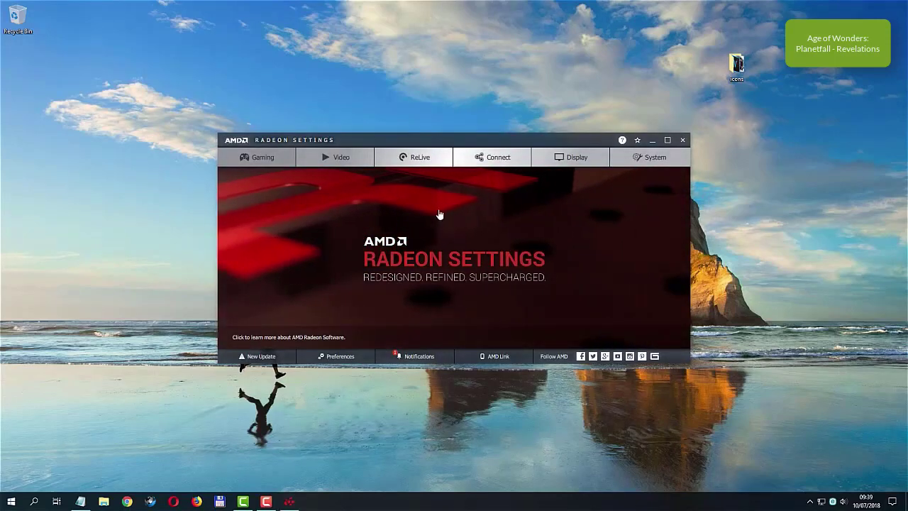
pyautogui.click(250, 157)
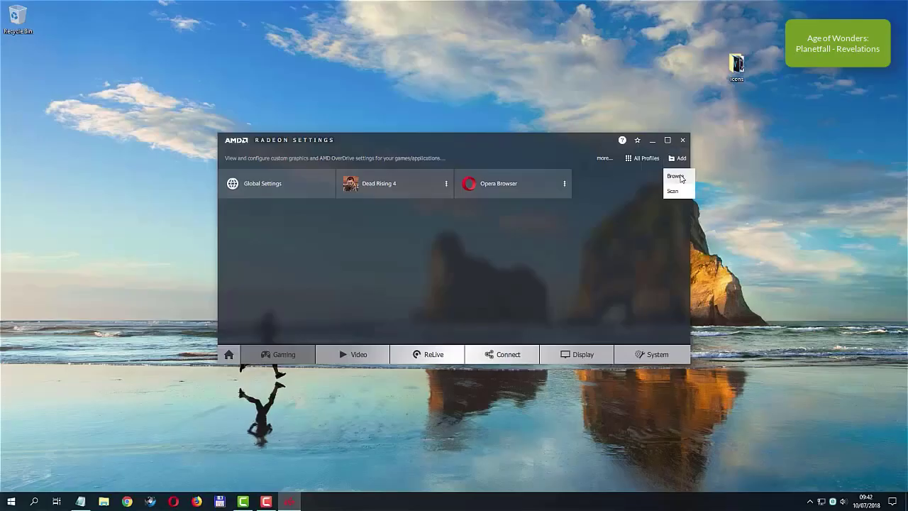
# Add the GAME application from DESIRED GAME FOLDER in Downloads as a gaming profile and check which actions the profile offers
pyautogui.click(680, 174)
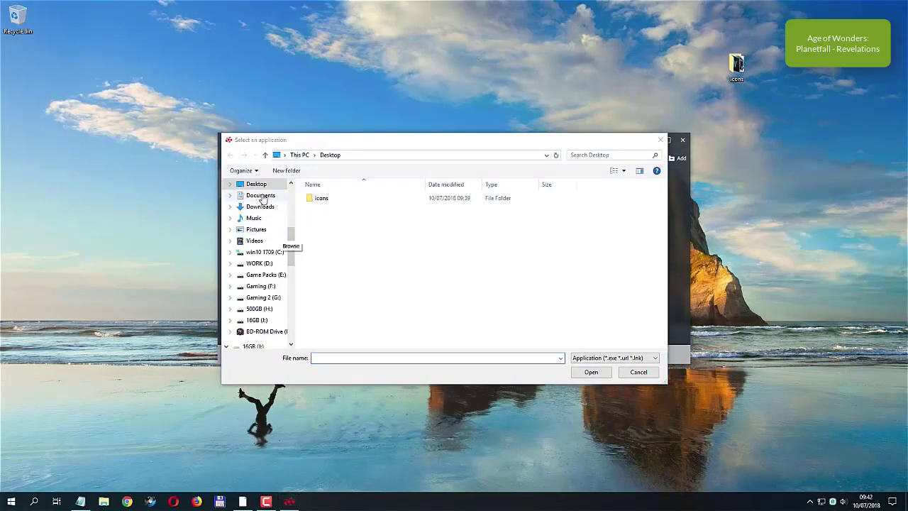
pyautogui.click(259, 206)
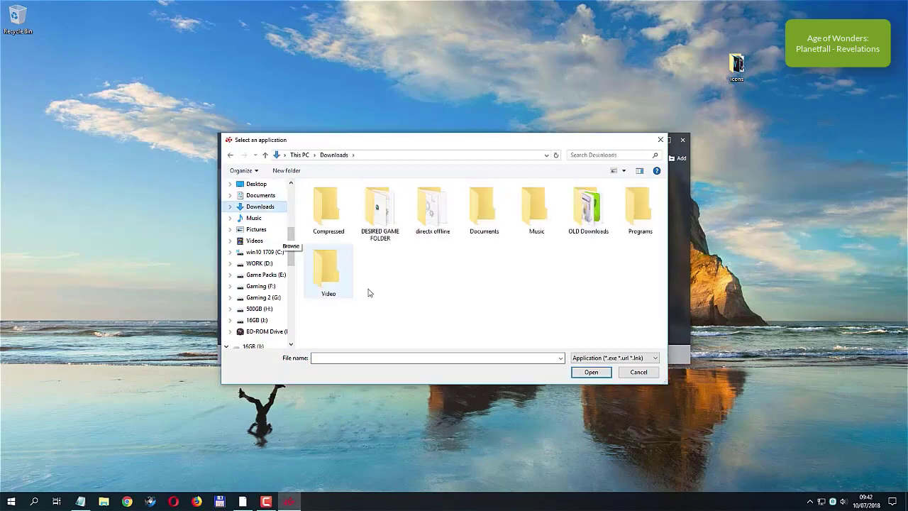
pyautogui.click(382, 213)
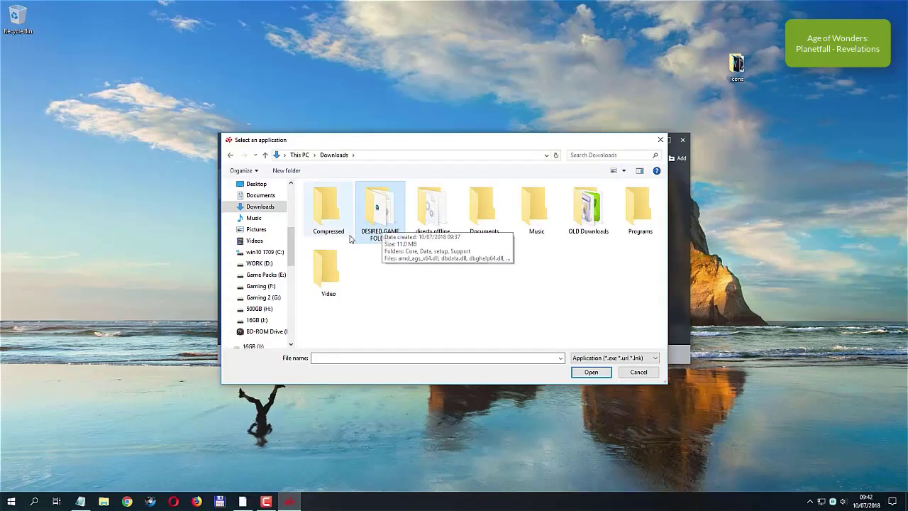
pyautogui.doubleClick(376, 217)
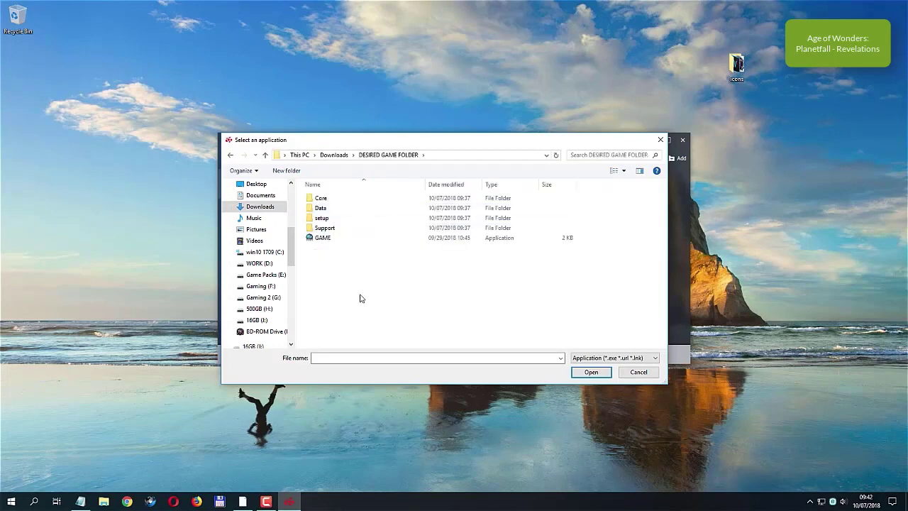
pyautogui.click(324, 239)
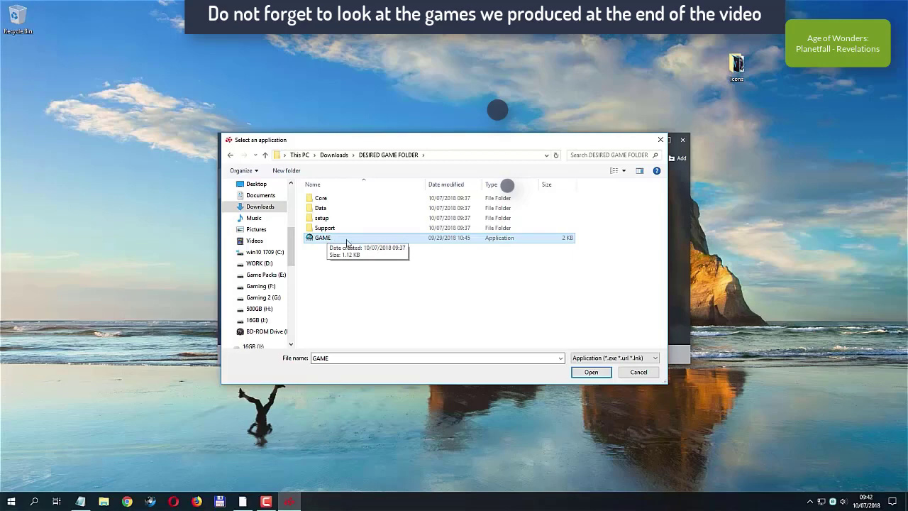
pyautogui.click(597, 372)
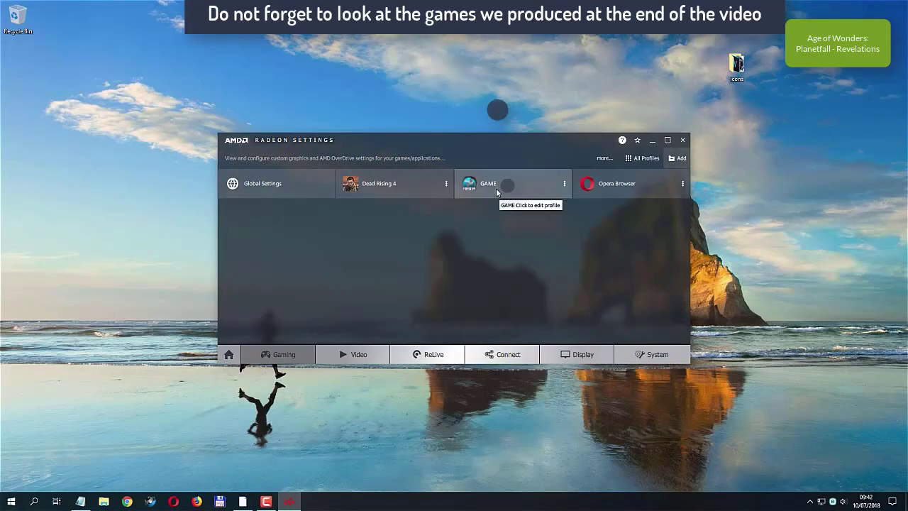
pyautogui.click(564, 185)
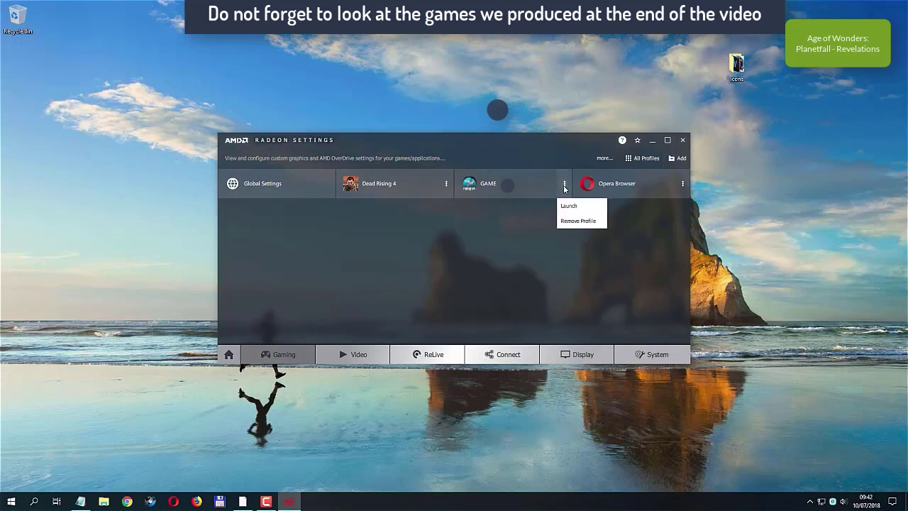
pyautogui.click(482, 279)
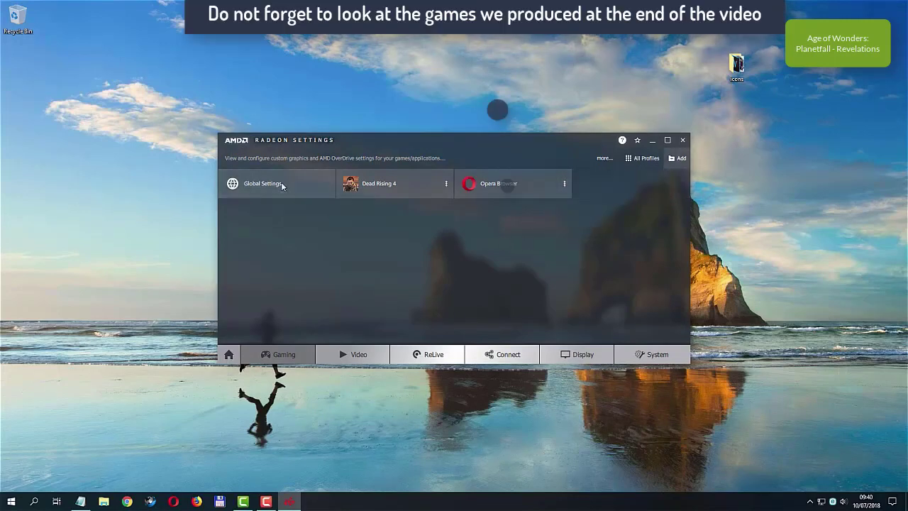
# In the global graphics settings, set Anti-aliasing Mode to Override application settings and Texture Filtering Quality to Performance
pyautogui.click(281, 184)
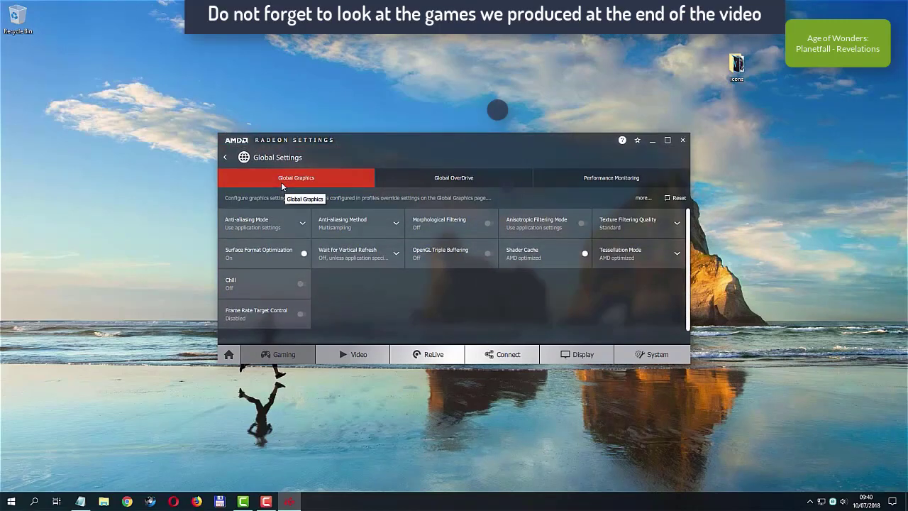
pyautogui.click(304, 224)
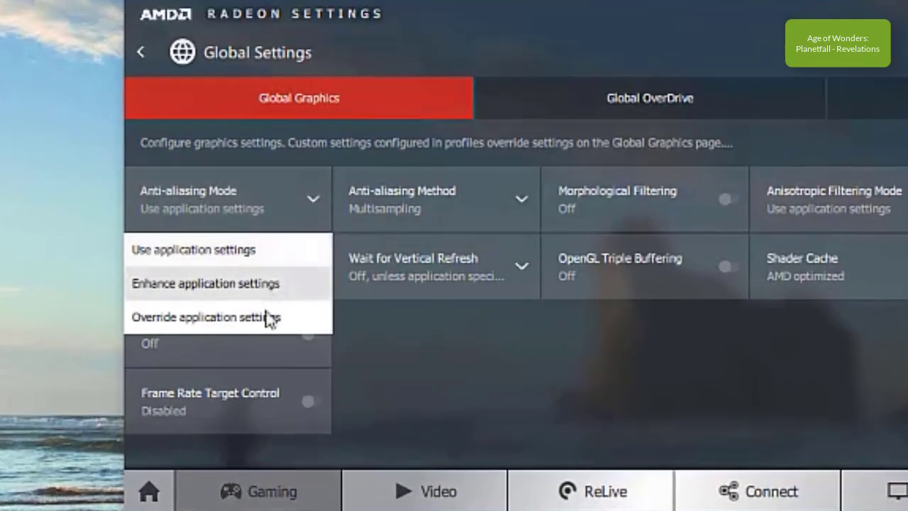
pyautogui.click(261, 317)
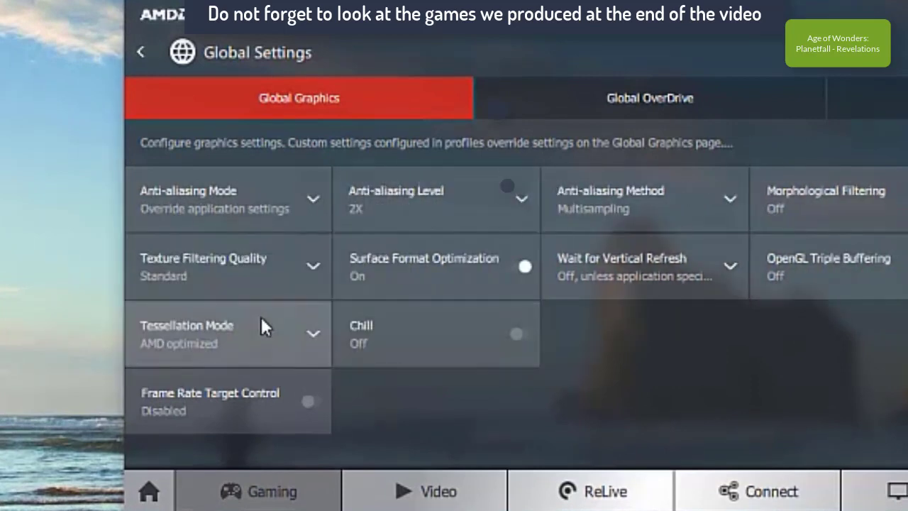
pyautogui.click(312, 266)
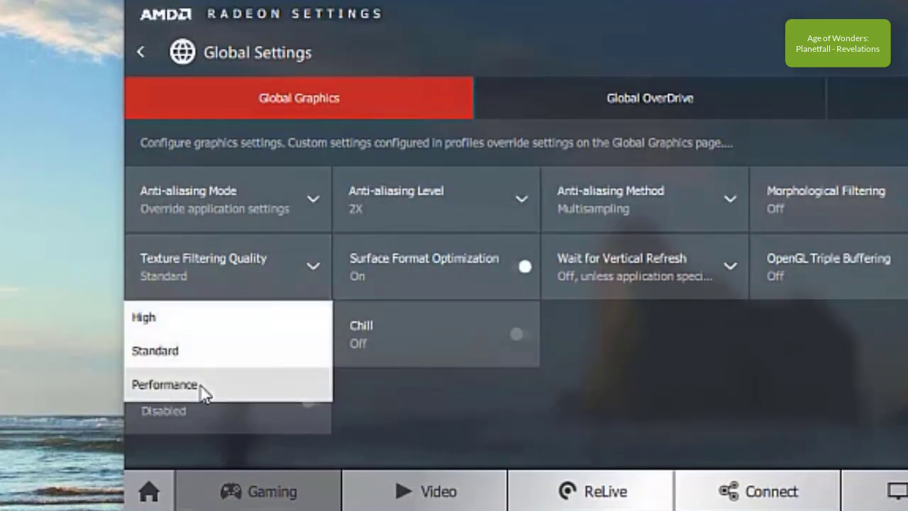
pyautogui.click(253, 386)
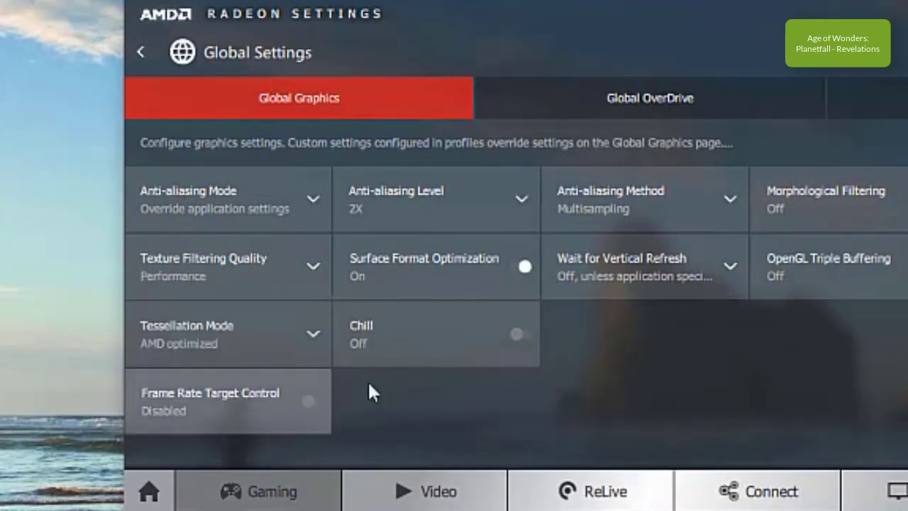
# Keep the global Anti-aliasing Level at 2X and the Anti-aliasing Method at Multisampling after reviewing their options
pyautogui.click(521, 199)
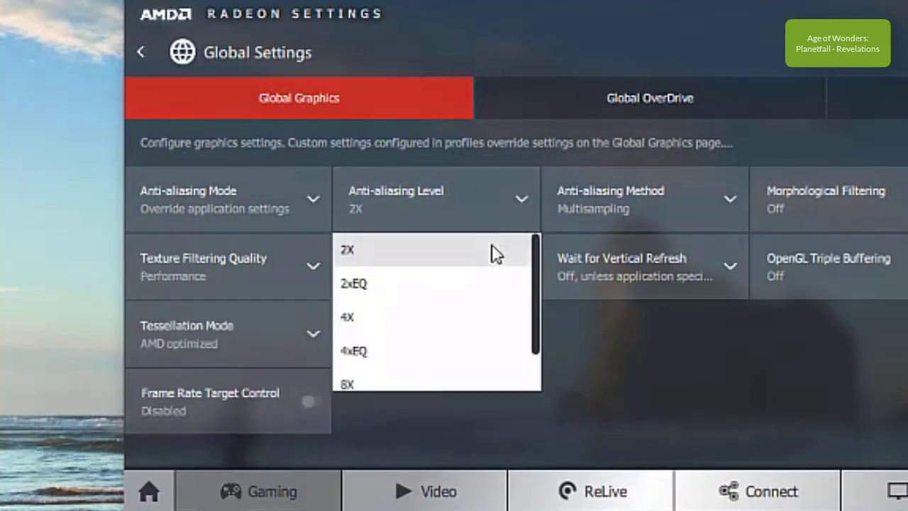
pyautogui.scroll(-1, 495, 284)
pyautogui.scroll(1, 510, 305)
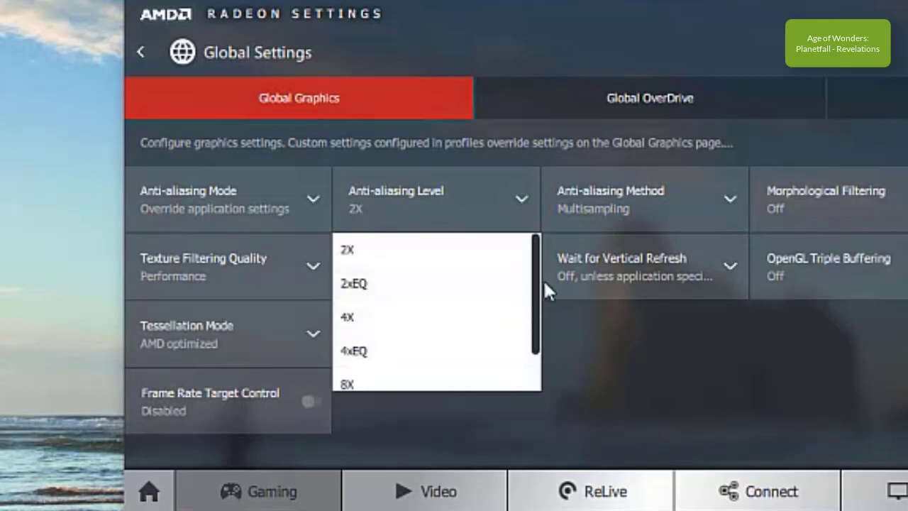
pyautogui.moveTo(535, 308); pyautogui.dragTo(529, 199)
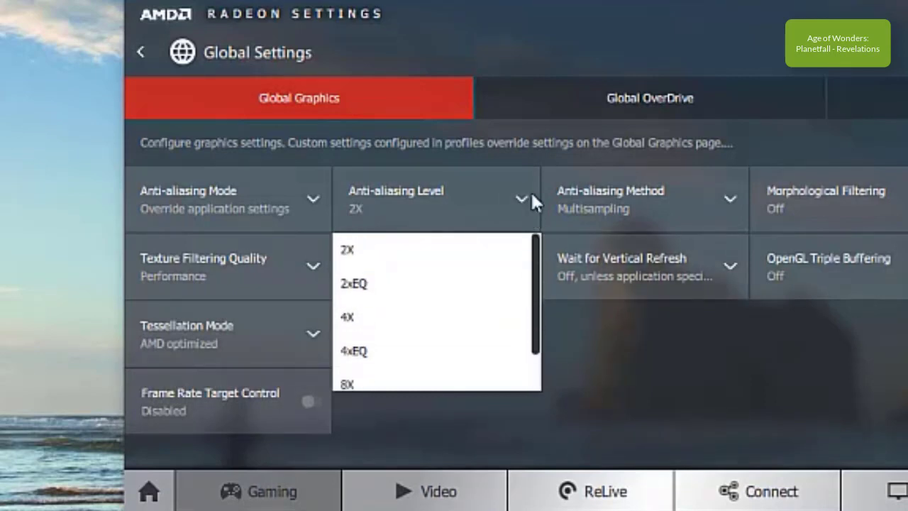
pyautogui.click(422, 249)
pyautogui.click(729, 199)
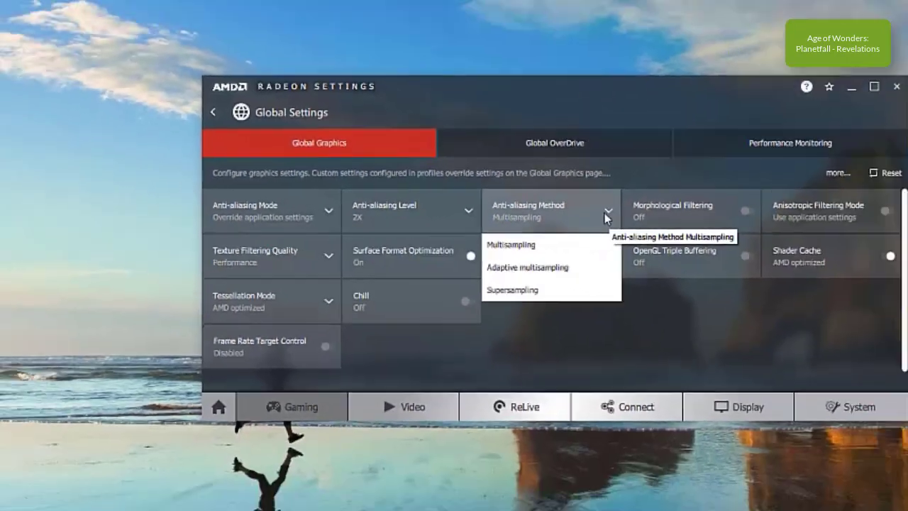
pyautogui.click(727, 205)
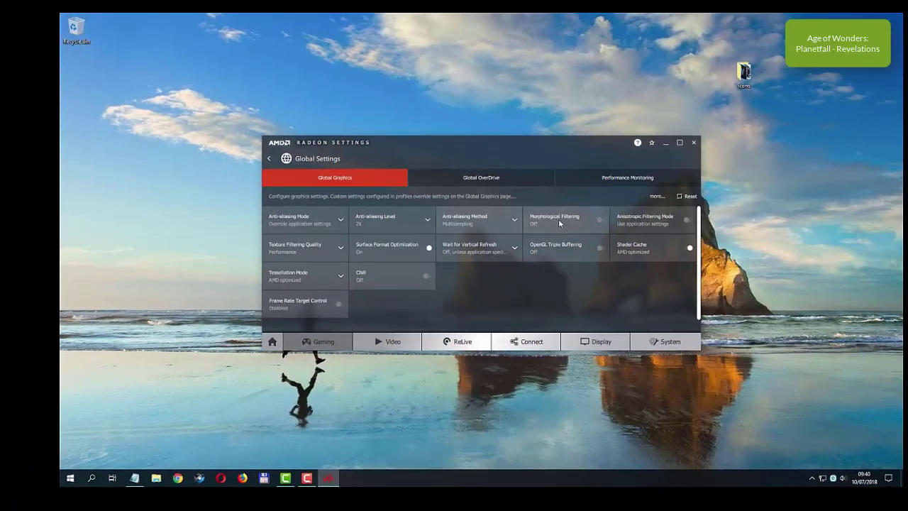
# Set Wait for Vertical Refresh to Always off, keeping Anisotropic Filtering Mode on Use application settings and Tessellation Mode at AMD optimized
pyautogui.click(636, 227)
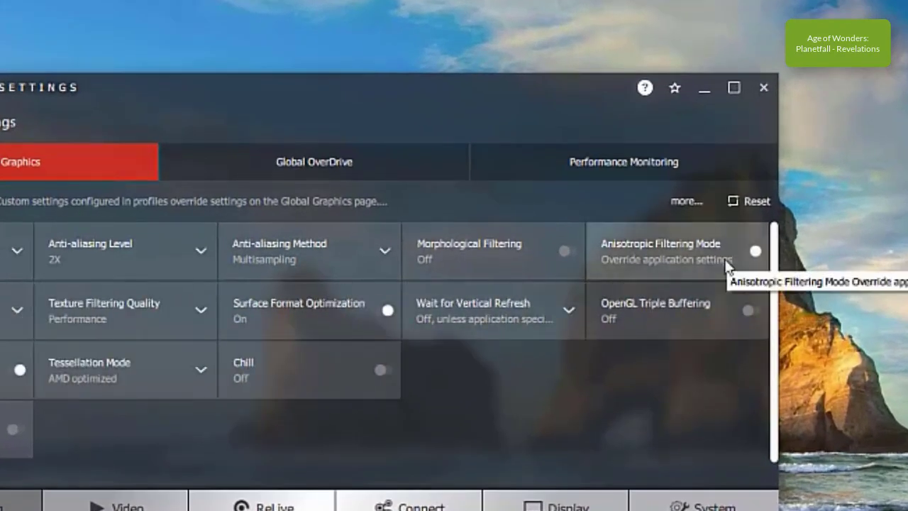
pyautogui.click(729, 262)
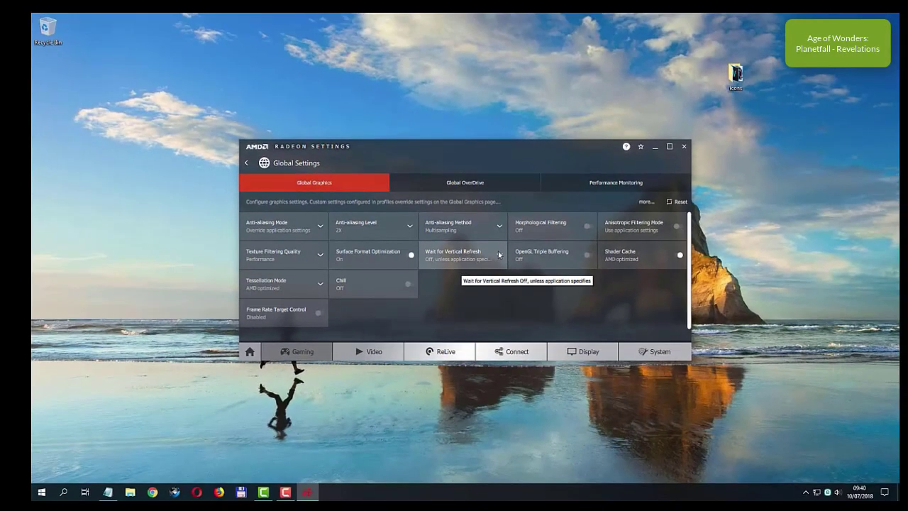
pyautogui.click(389, 308)
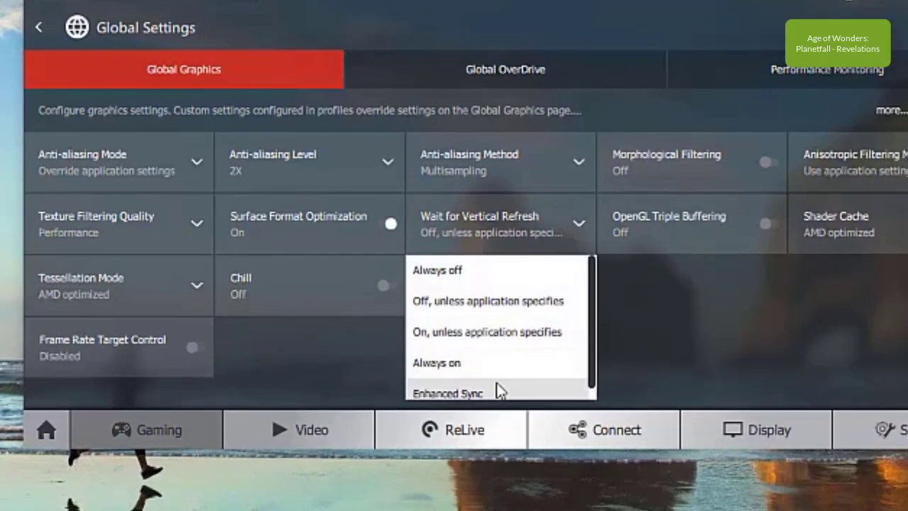
pyautogui.click(464, 269)
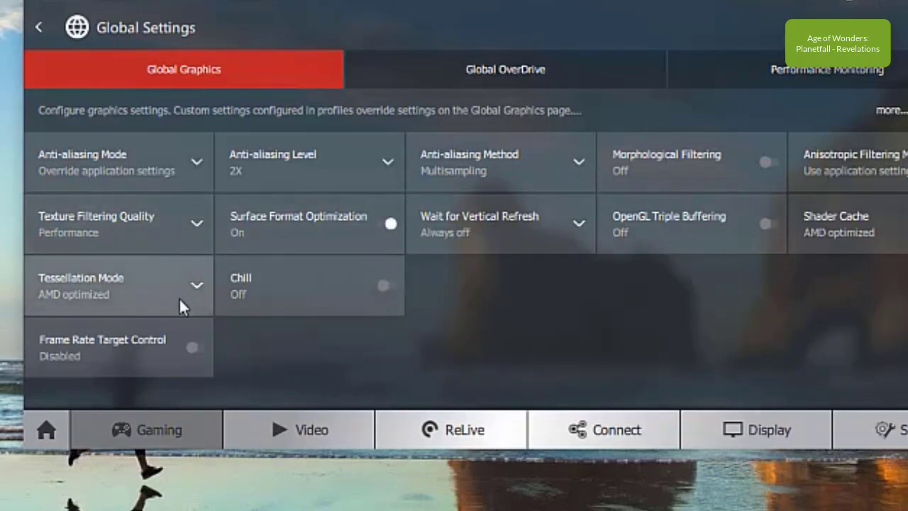
pyautogui.click(197, 286)
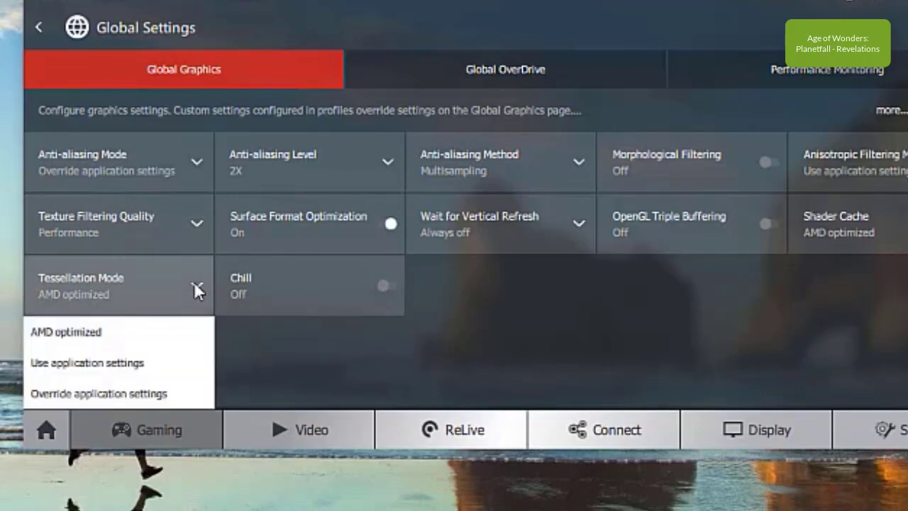
pyautogui.click(194, 284)
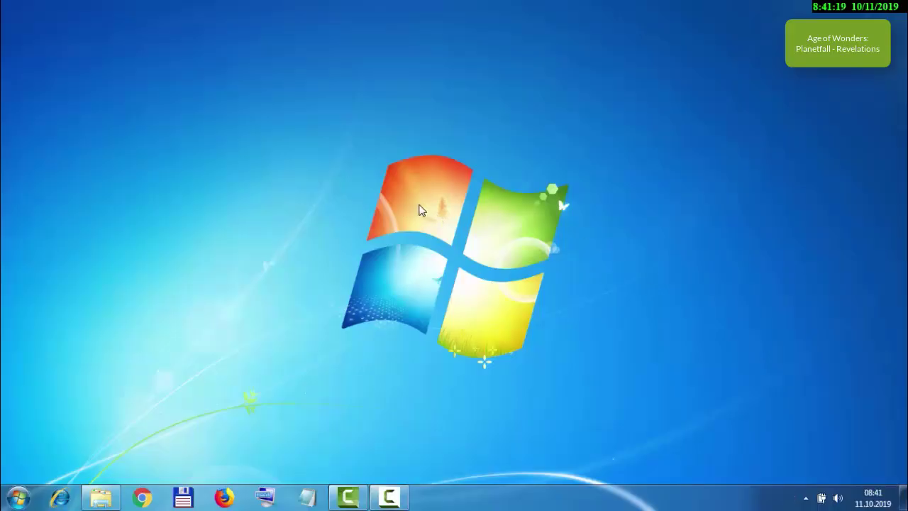
# Open the Intel Graphics and Media Control Panel from the desktop in Advanced Mode
pyautogui.rightClick(420, 210)
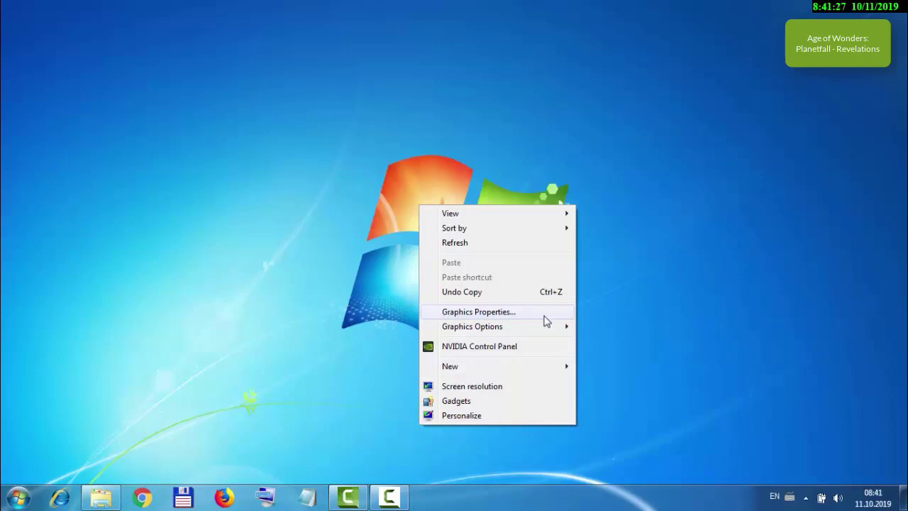
pyautogui.click(483, 314)
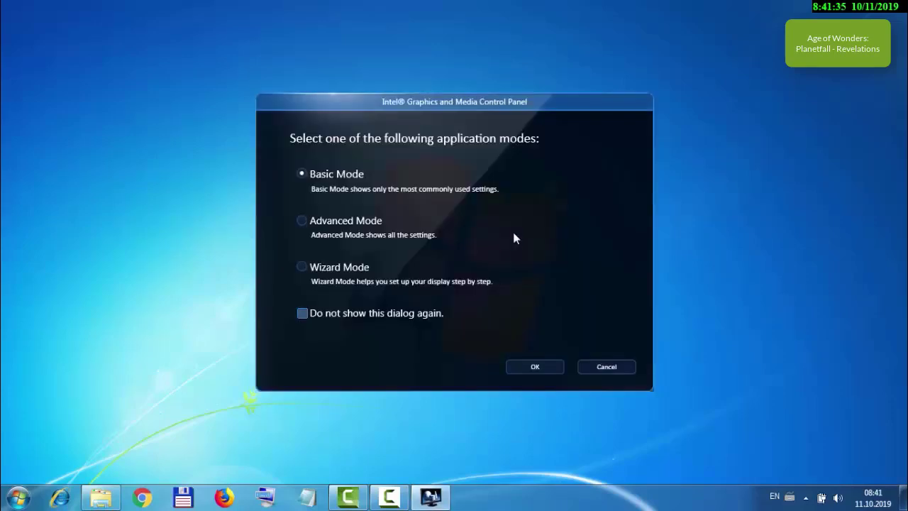
pyautogui.click(301, 221)
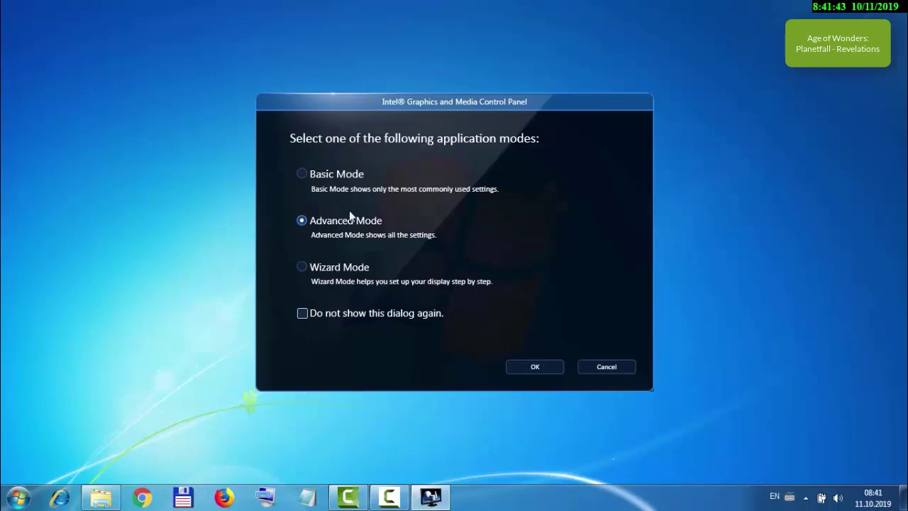
pyautogui.click(534, 366)
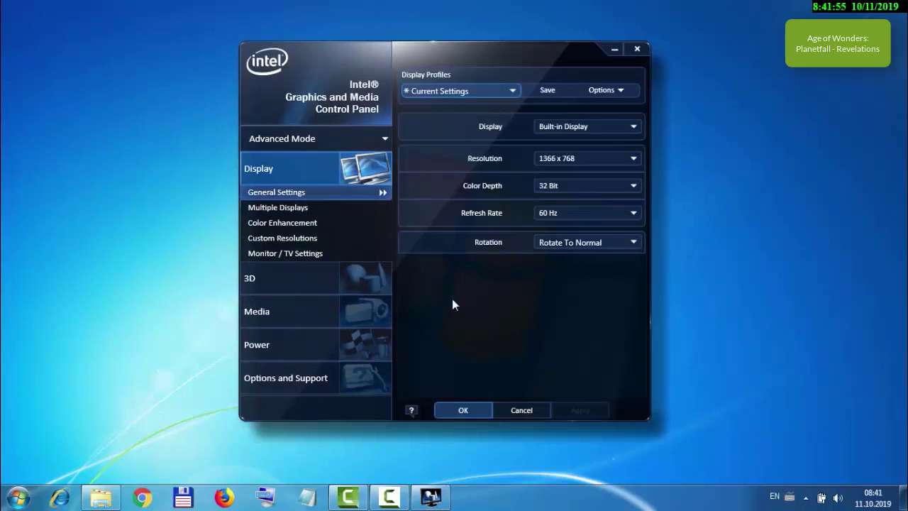
# Set the 3D Preference fully to Performance, keeping the current Windows color scheme, and apply and keep the new setting
pyautogui.click(258, 282)
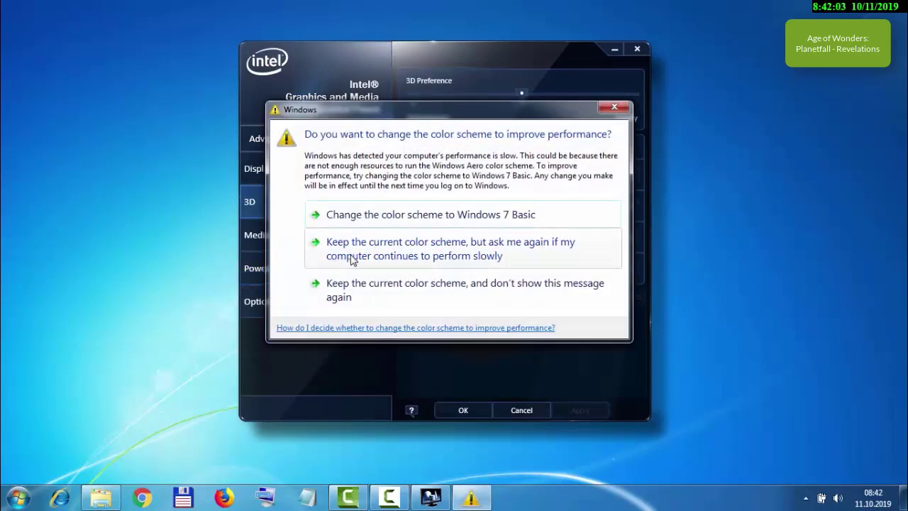
pyautogui.click(370, 257)
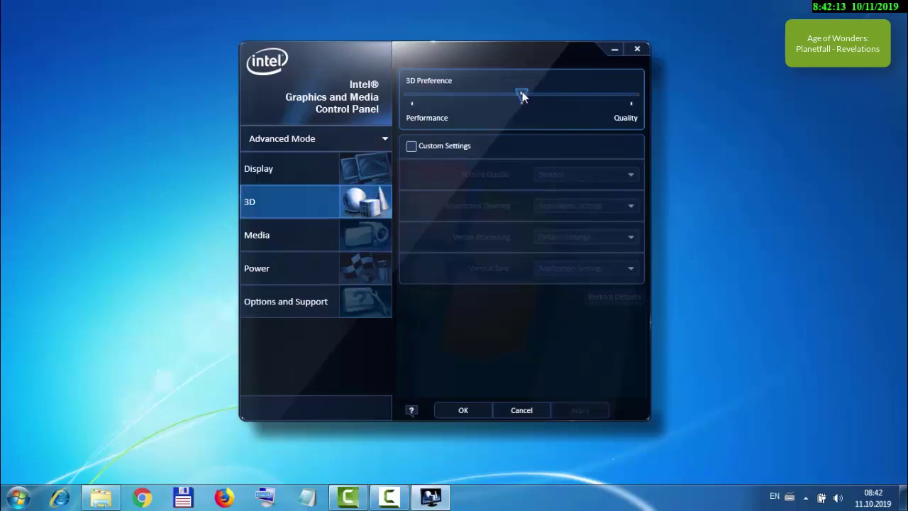
pyautogui.click(474, 92)
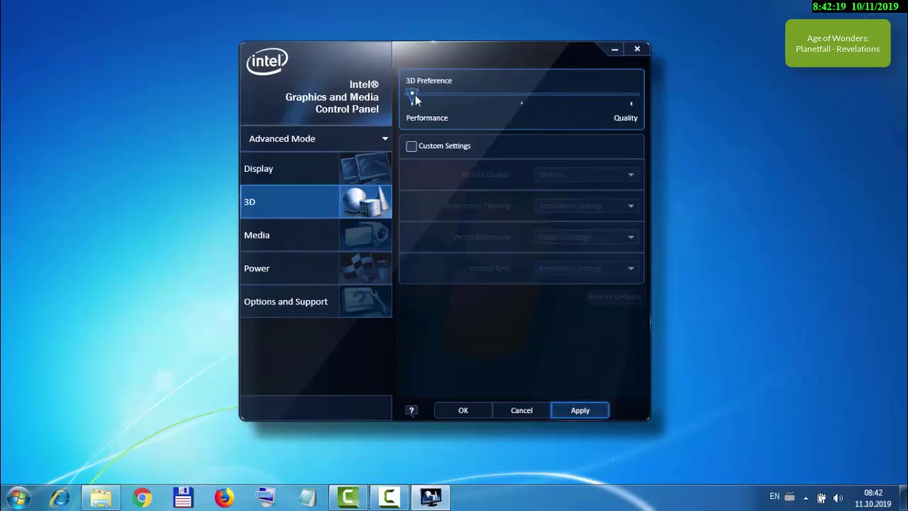
pyautogui.click(593, 411)
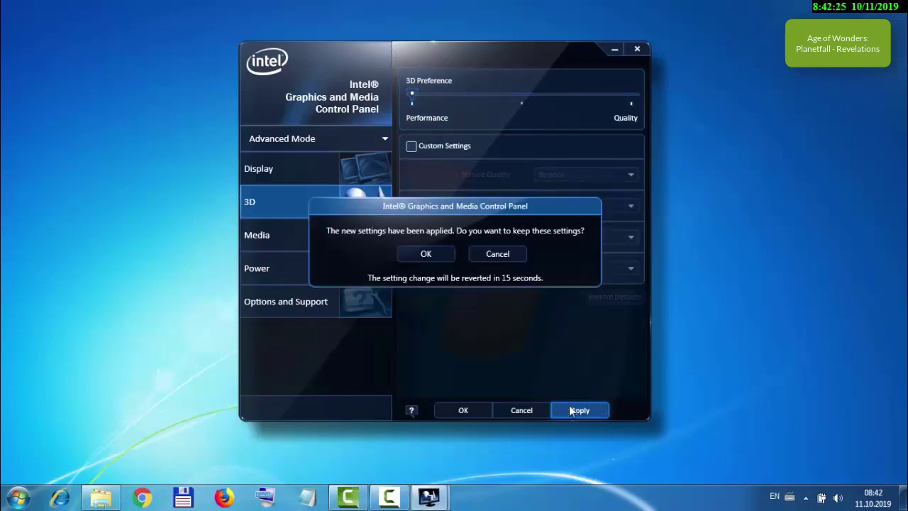
pyautogui.click(426, 254)
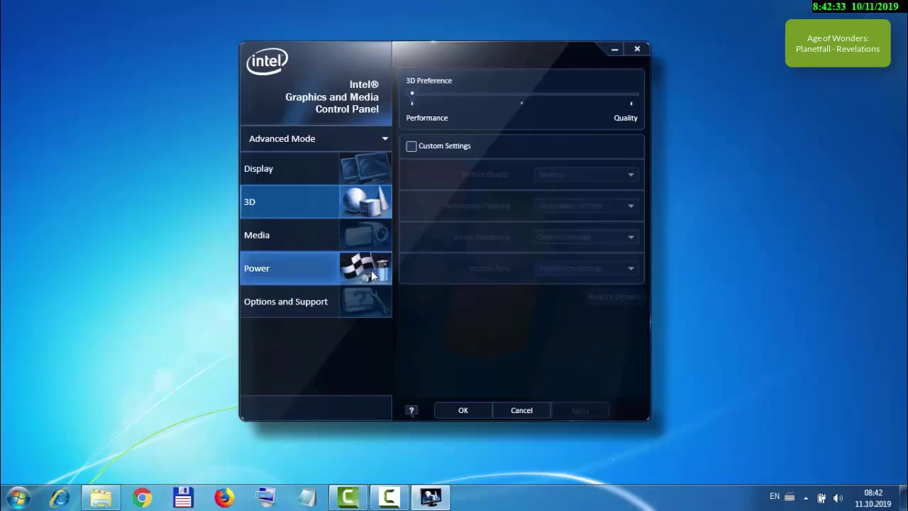
# Set the power plan for the Plugged in power source to Maximum Performance, then apply and keep it
pyautogui.click(269, 275)
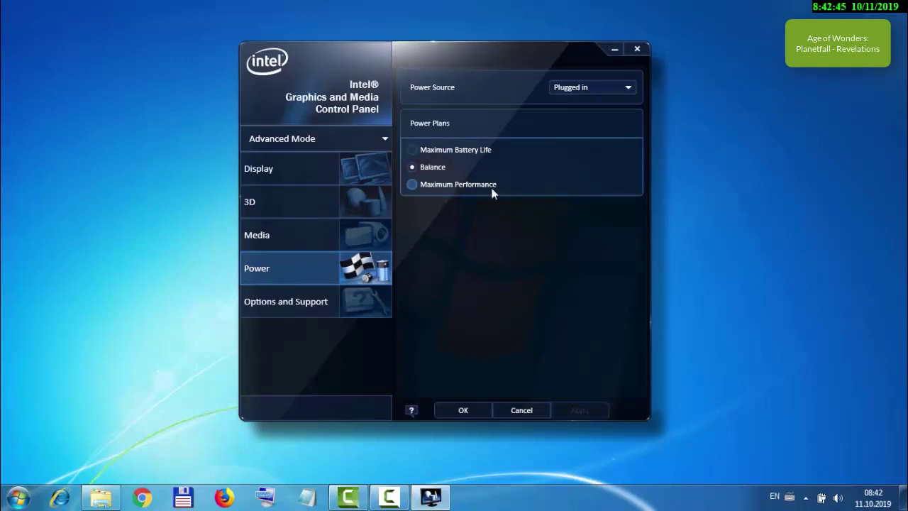
pyautogui.click(413, 185)
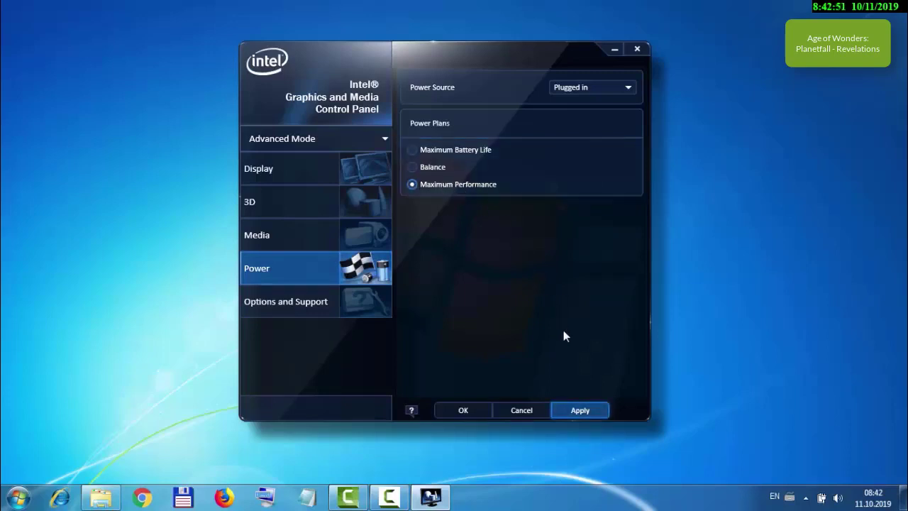
pyautogui.click(586, 410)
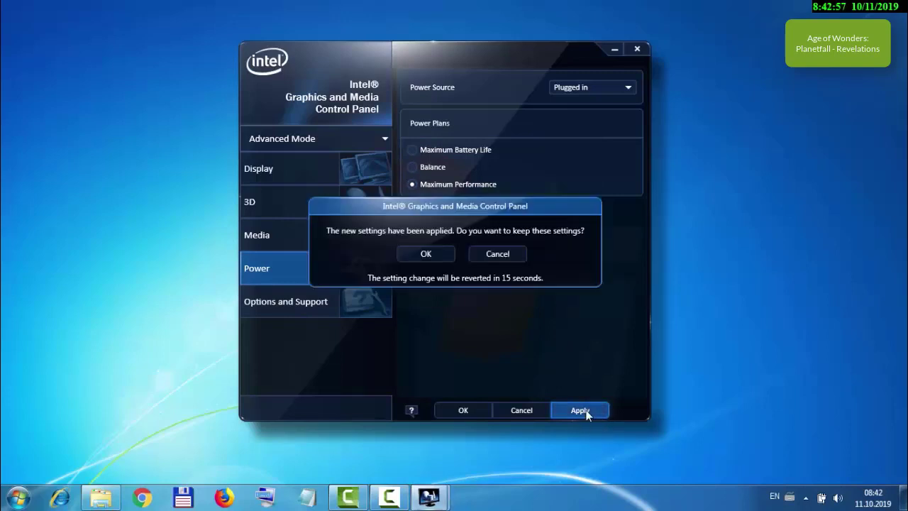
pyautogui.click(435, 258)
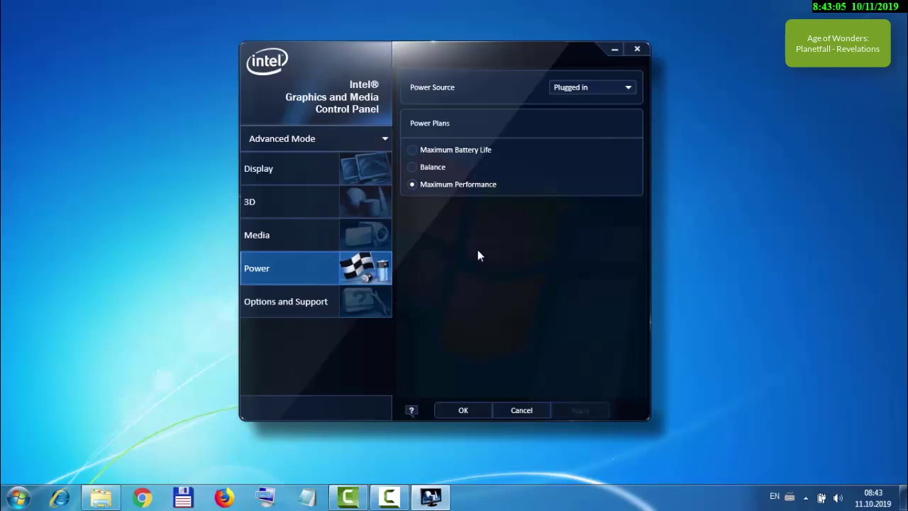
# Review the Power Source options, recheck the 3D and Power settings, and close the Intel control panel
pyautogui.click(628, 89)
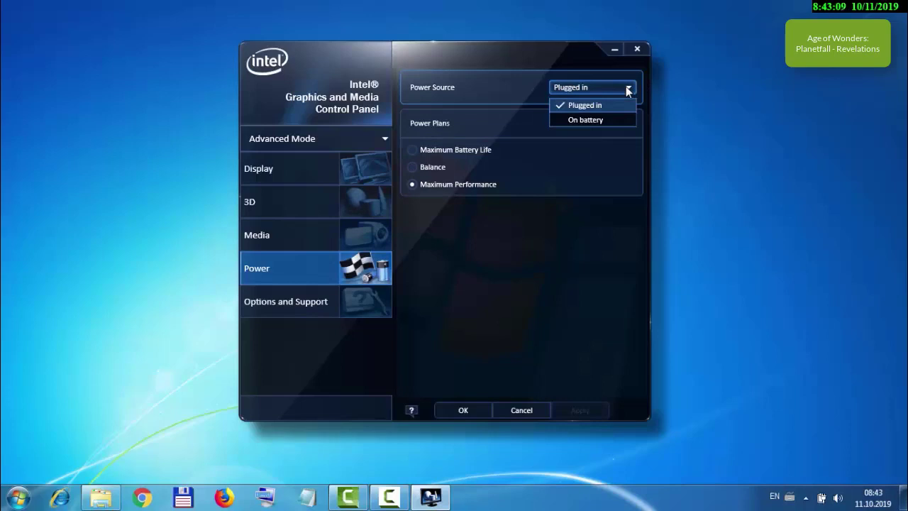
pyautogui.click(628, 88)
pyautogui.click(363, 200)
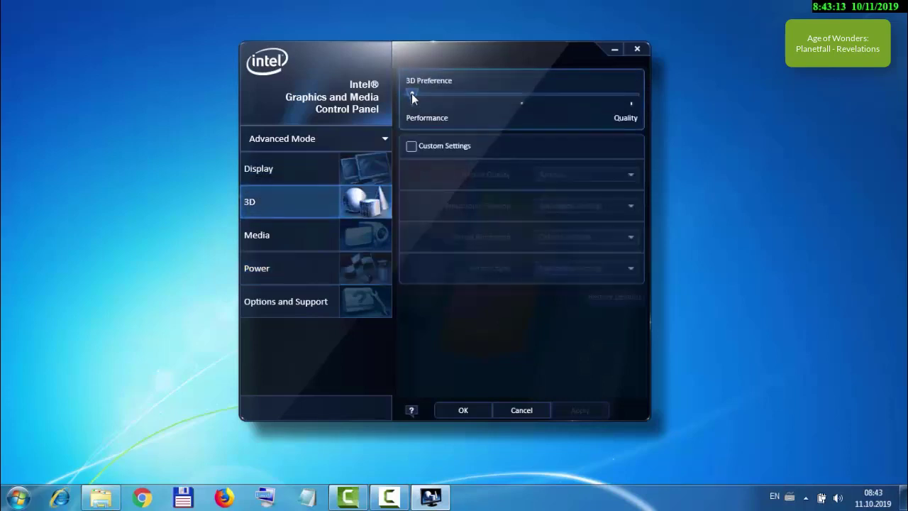
pyautogui.click(293, 261)
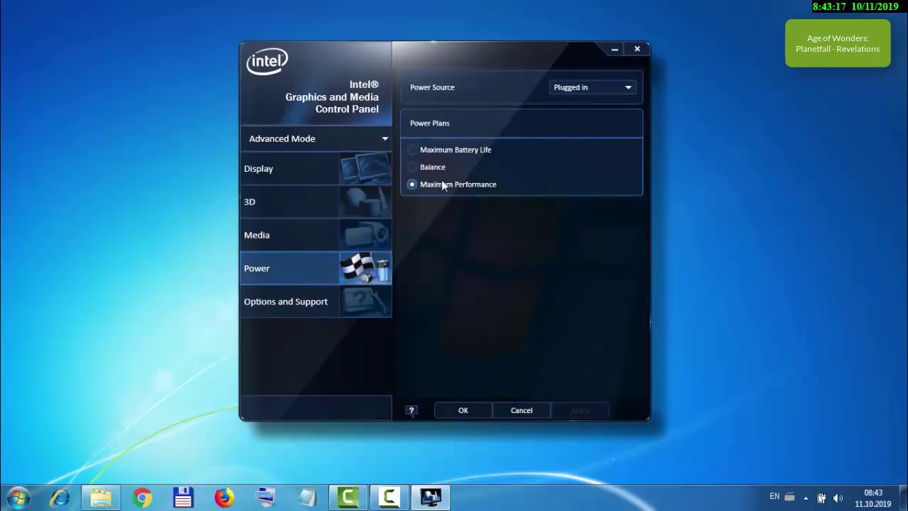
pyautogui.click(468, 409)
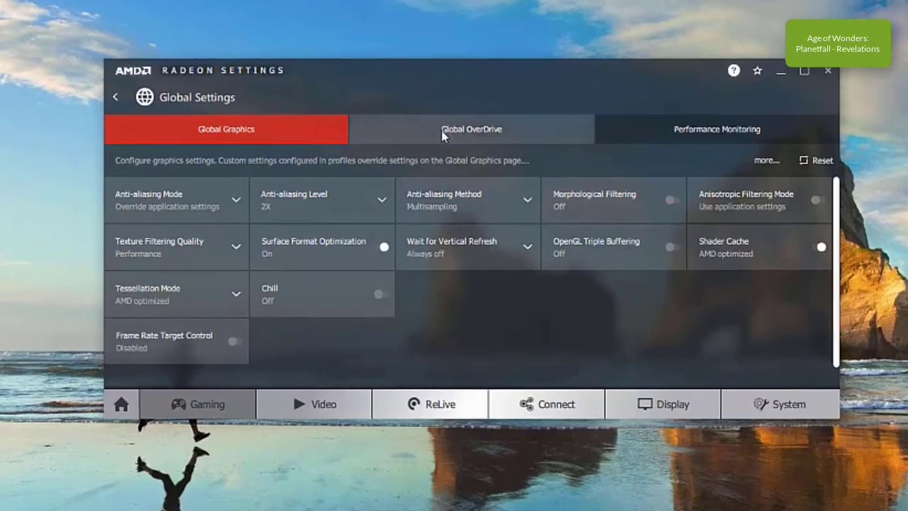
# Switch back to AMD Radeon Settings and open the Global OverDrive settings
pyautogui.click(442, 131)
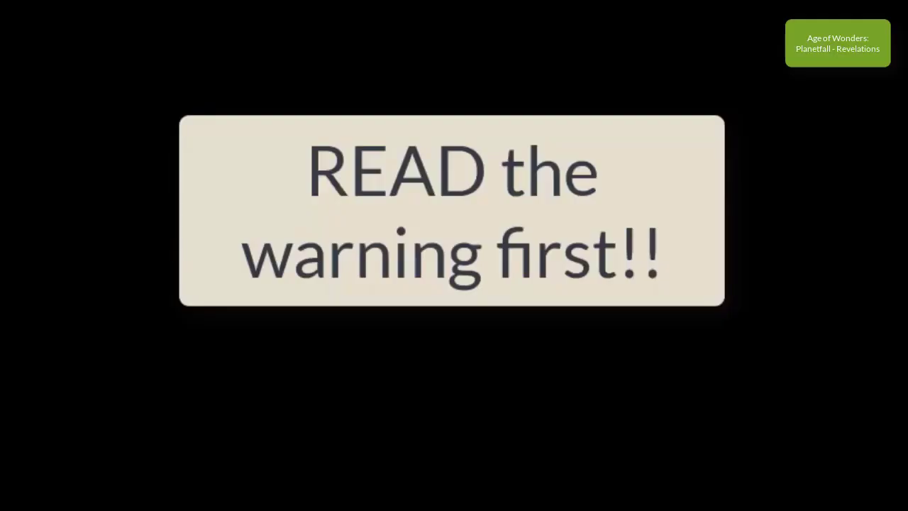